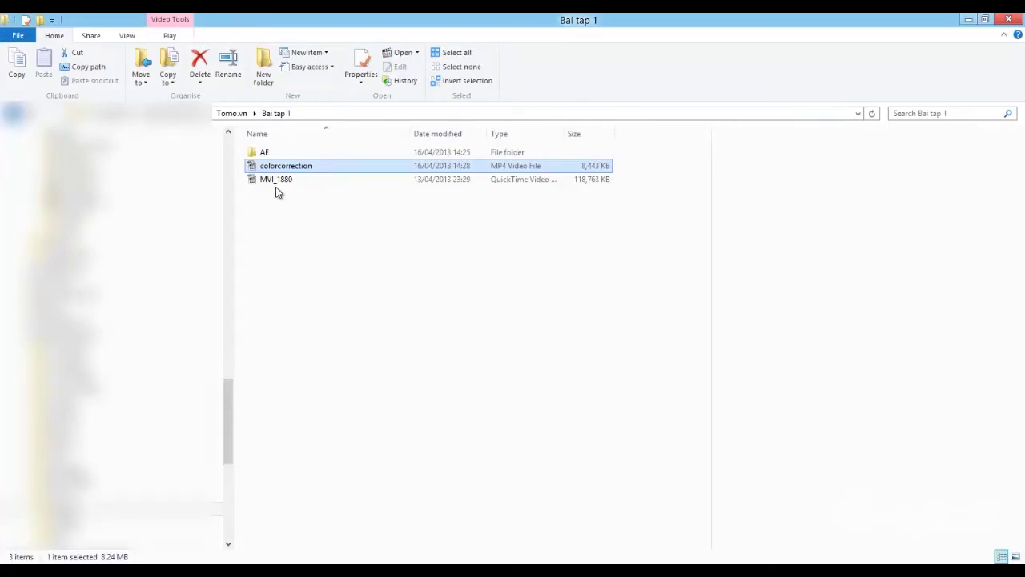
Preview the colorcorrection.mp4 example, then drag MVI_1880 from the Bai tap 1 folder toward After Effects
double_click(296, 166)
click(284, 181)
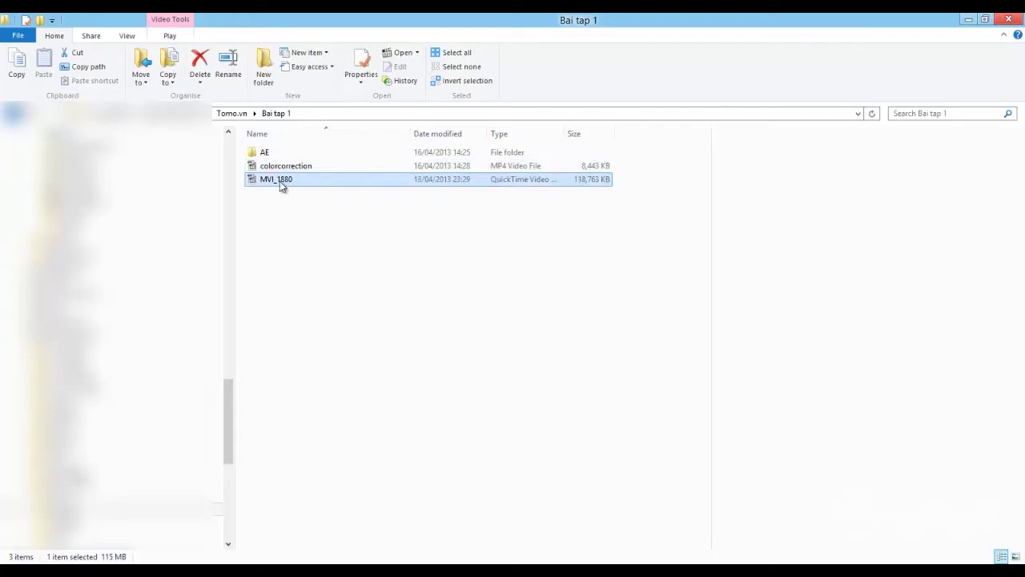
drag(280, 181, 625, 569)
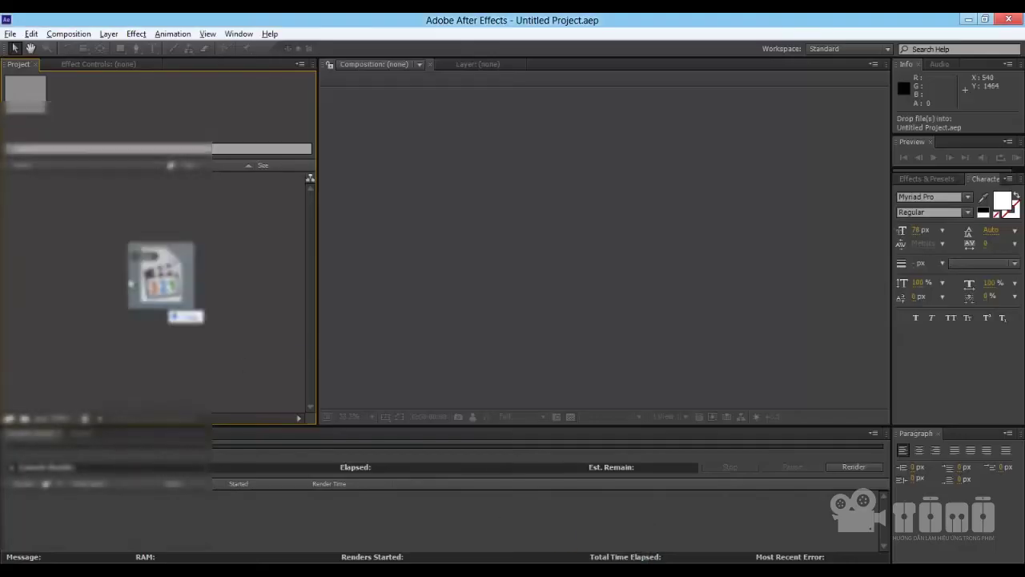
Undo the dragged-in clip and import MVI_1880.MOV through File > Import > File instead
drag(618, 566, 121, 279)
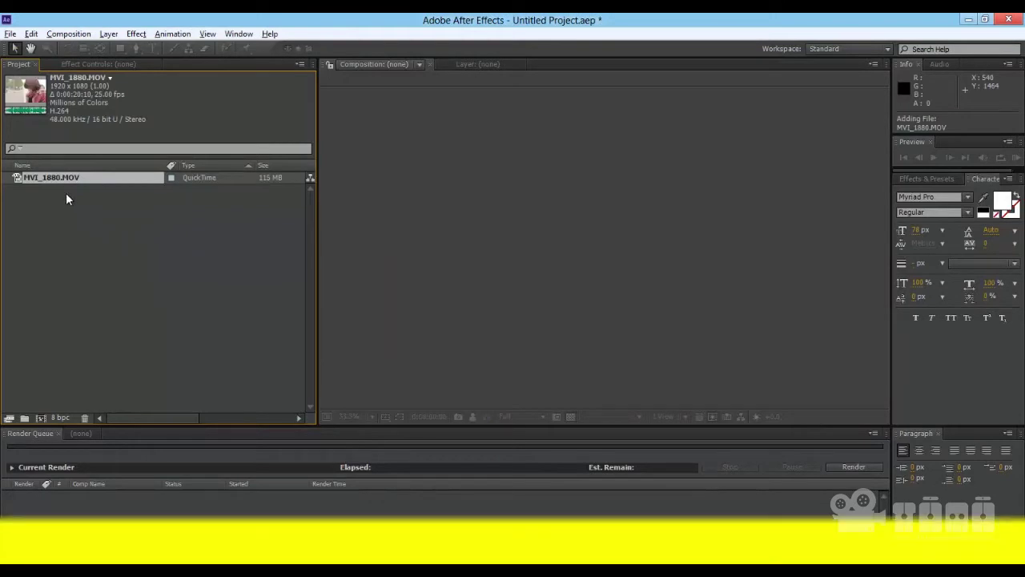
key(ctrl+z)
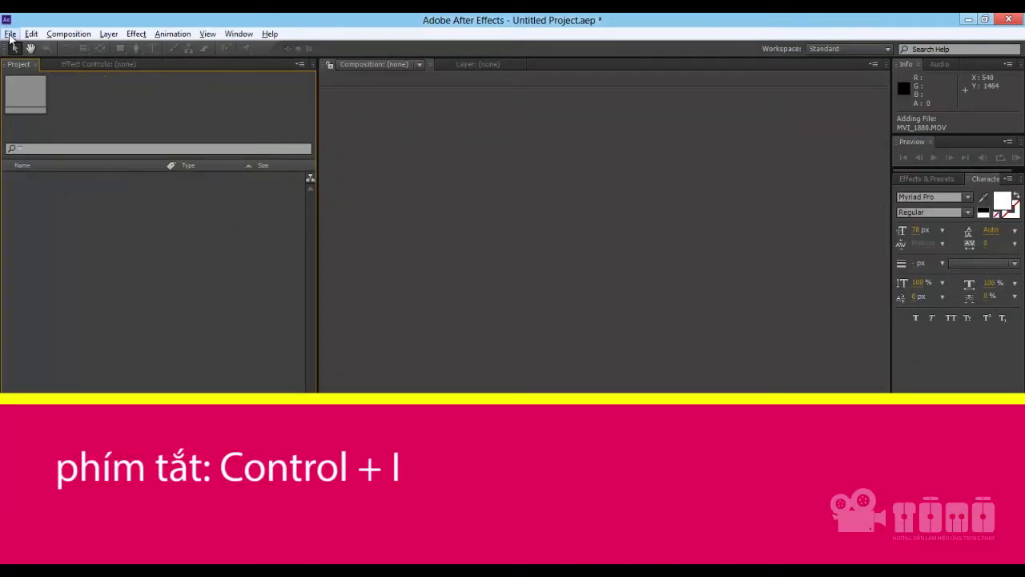
click(11, 36)
mouse_move(32, 201)
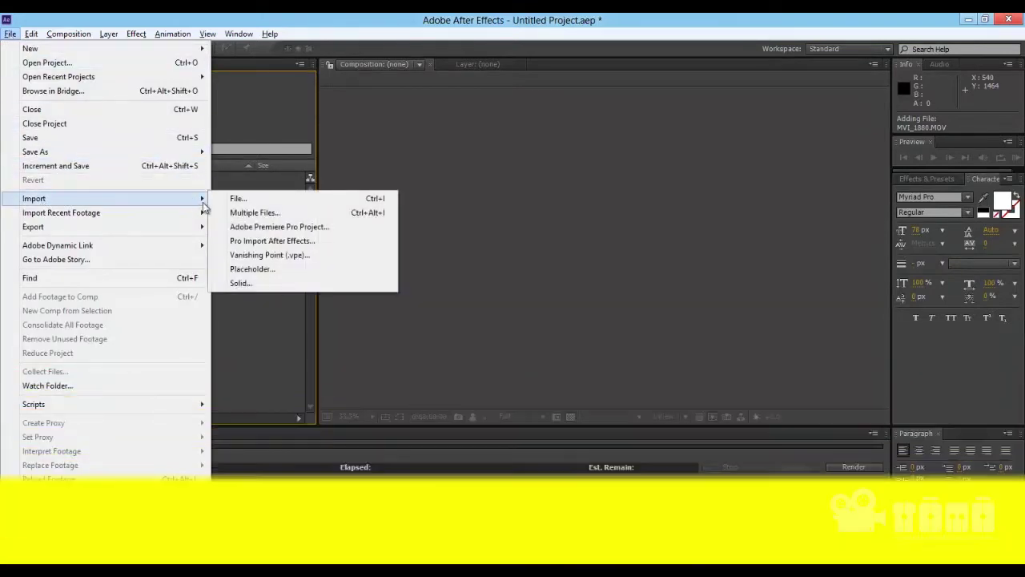
click(244, 199)
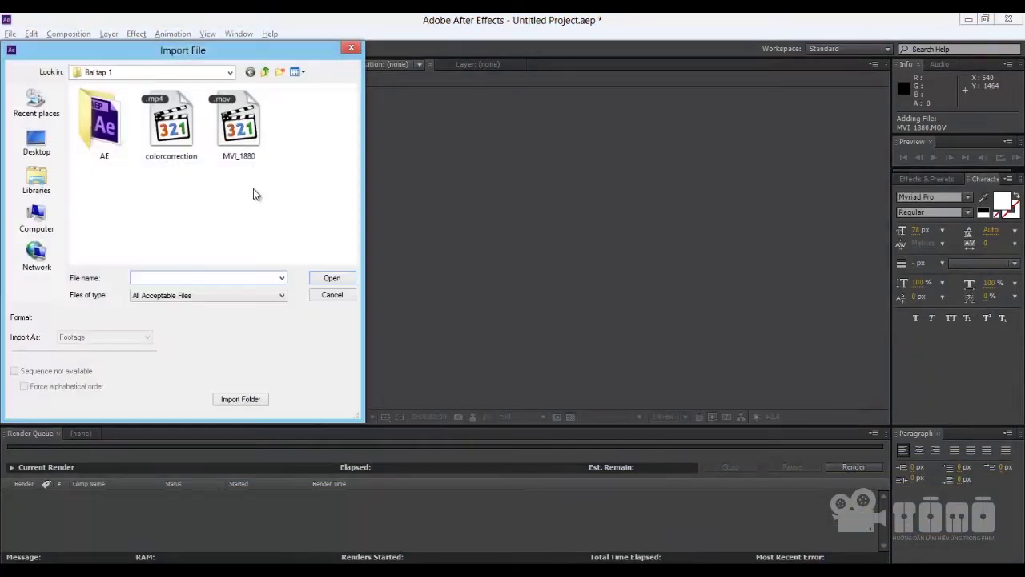
click(247, 153)
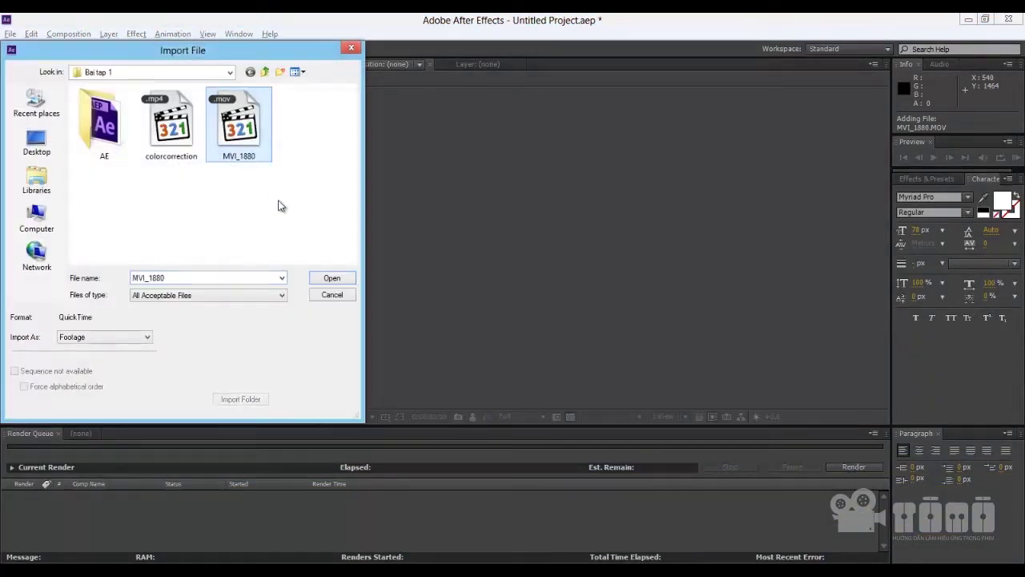
click(330, 281)
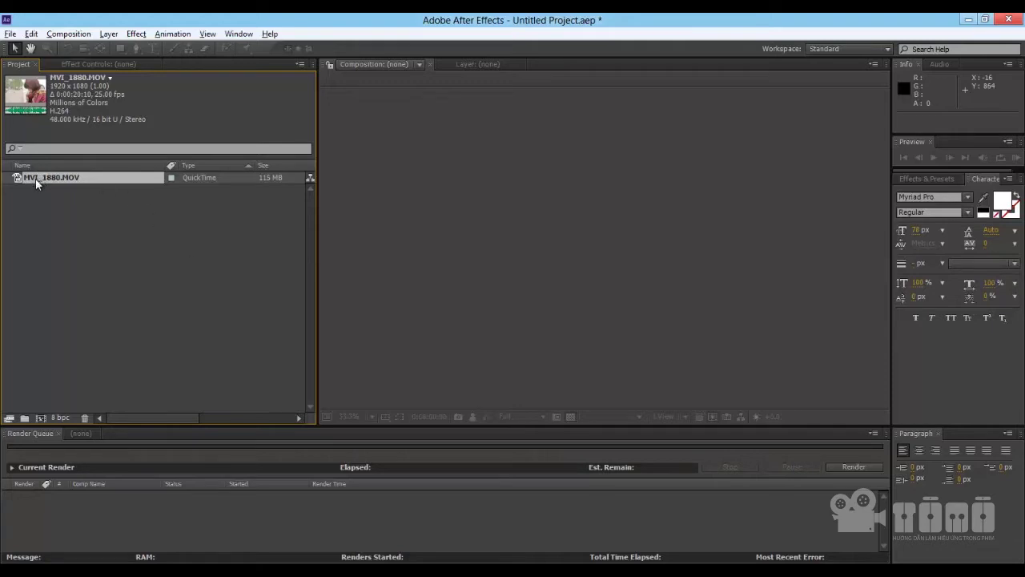
Create a 1920 x 1080, 25 fps MVI_1880 composition from the footage and zoom the viewer to 25%
drag(36, 178, 46, 180)
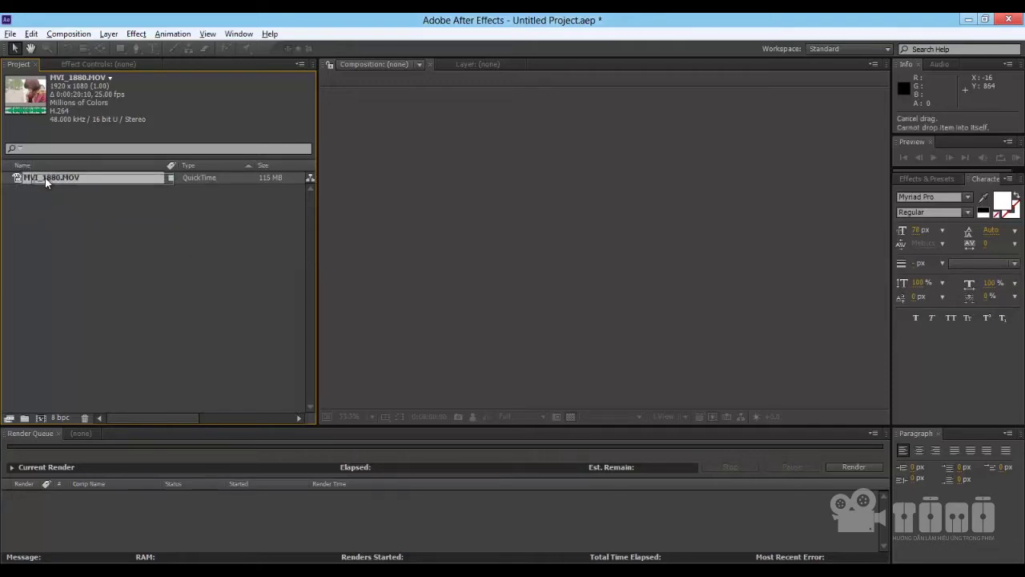
drag(45, 177, 41, 416)
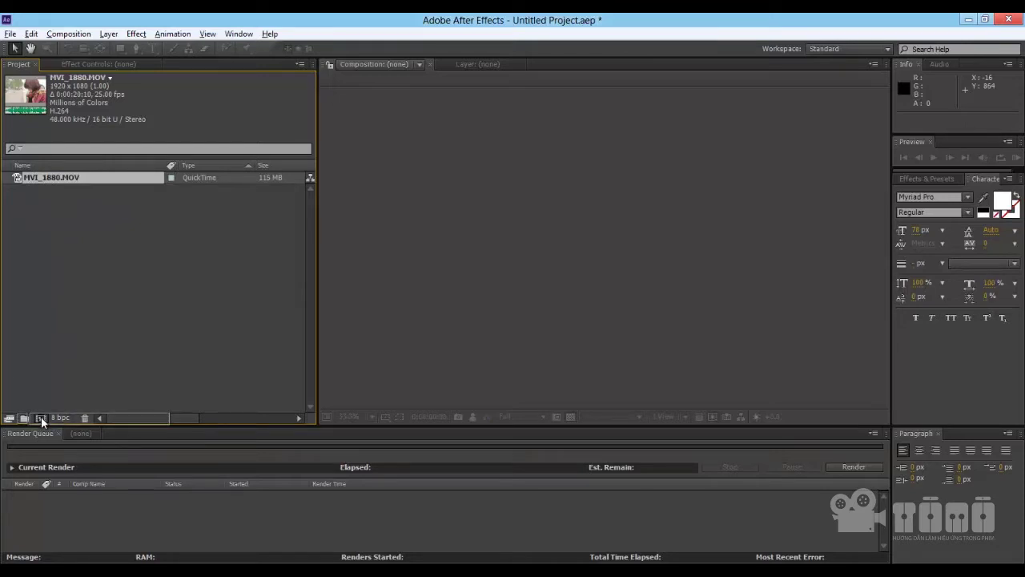
drag(41, 416, 41, 417)
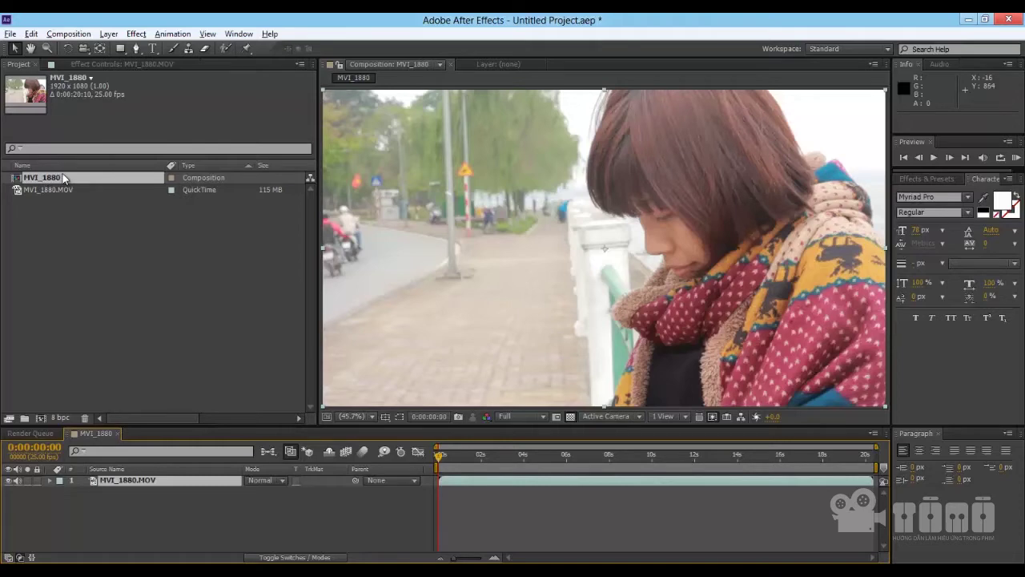
scroll(623, 225, down, 2)
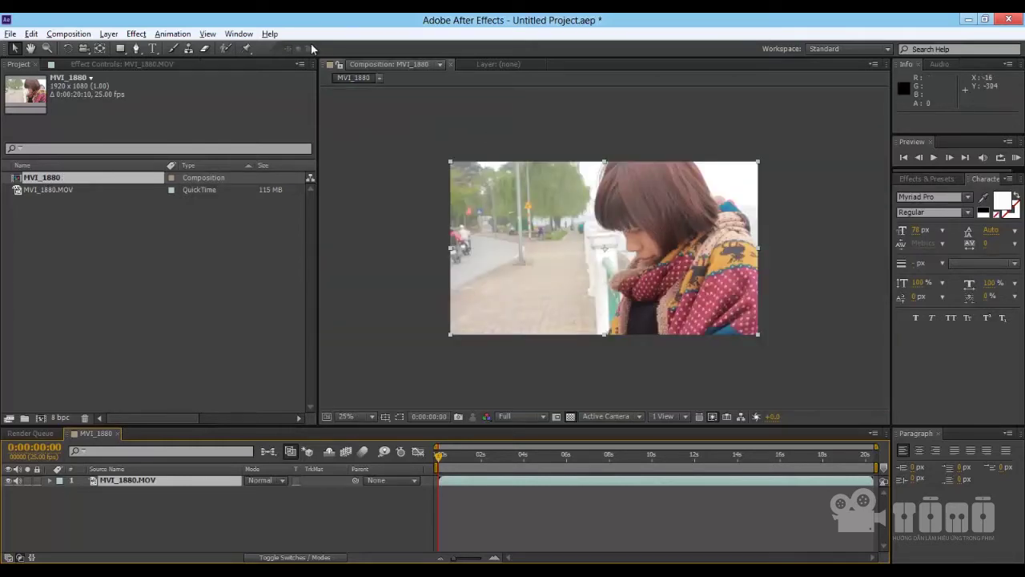
click(239, 34)
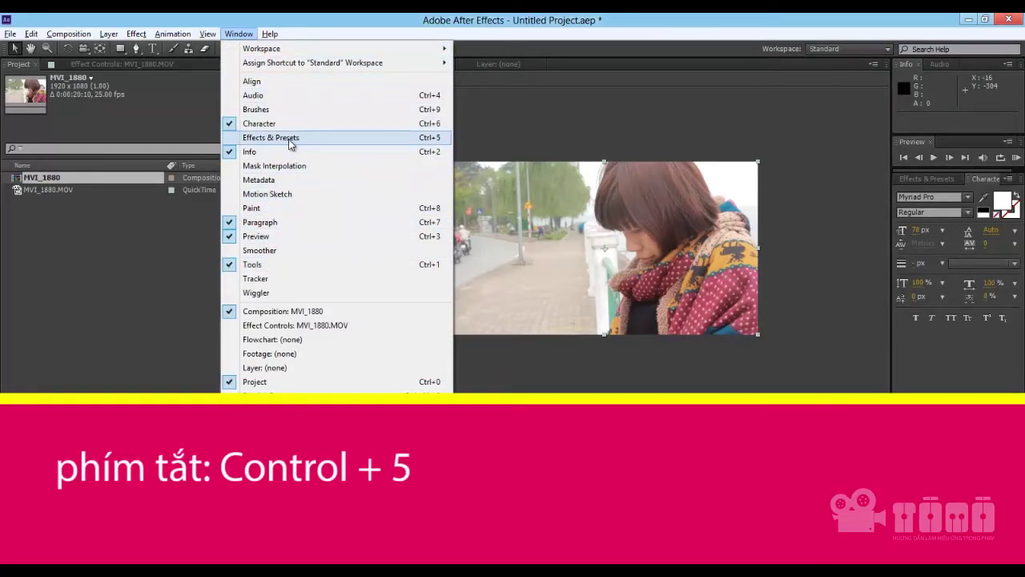
Show Effects & Presets, search 'level', and drag Color Correction > Levels toward the MVI_1880.MOV layer
click(290, 140)
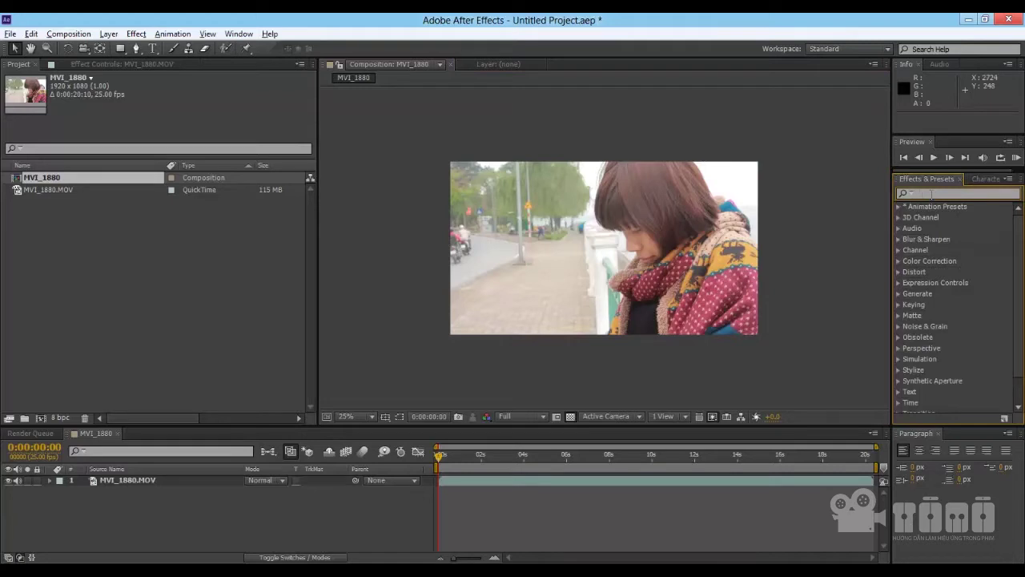
text(leve)
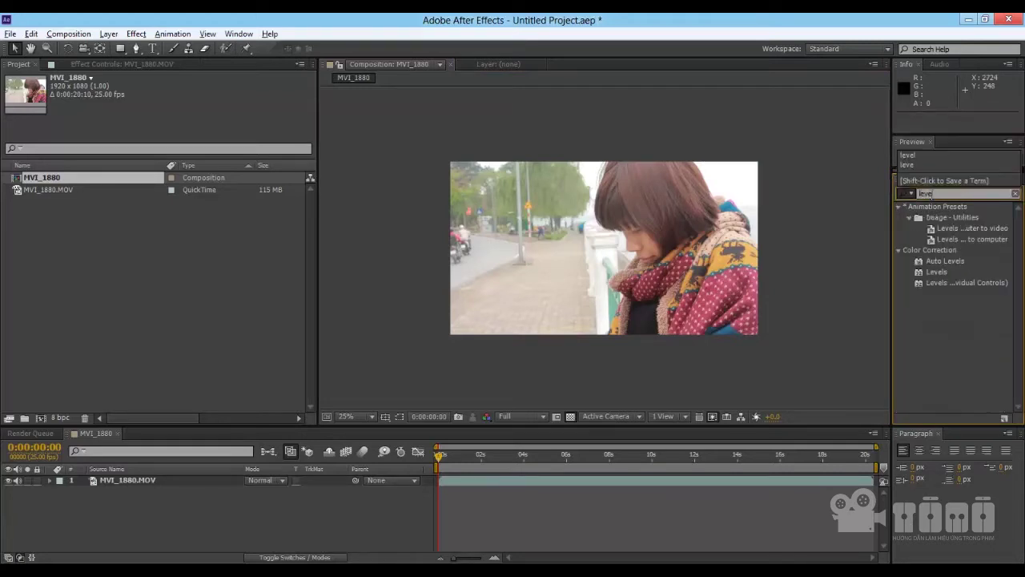
text(l)
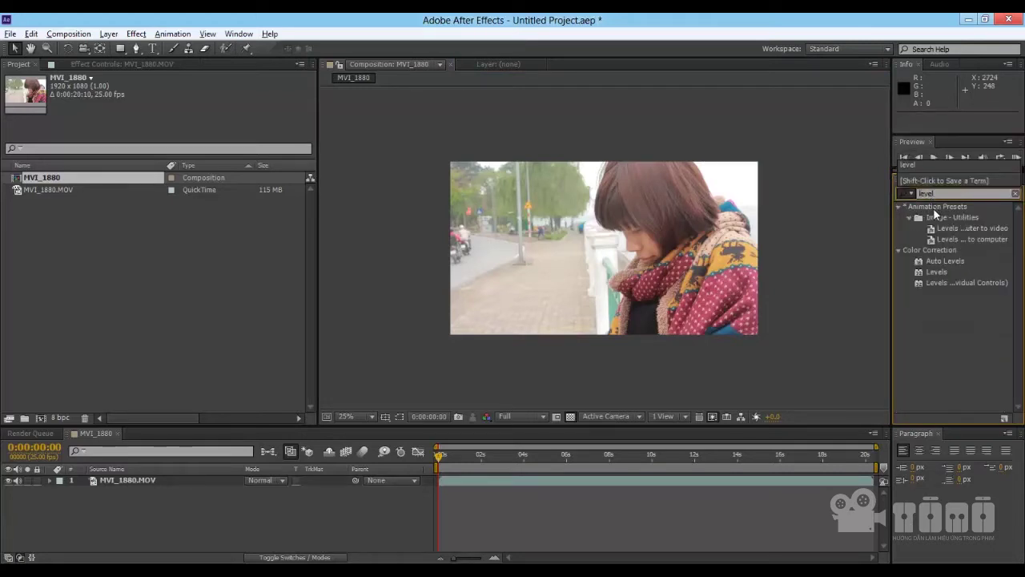
click(909, 198)
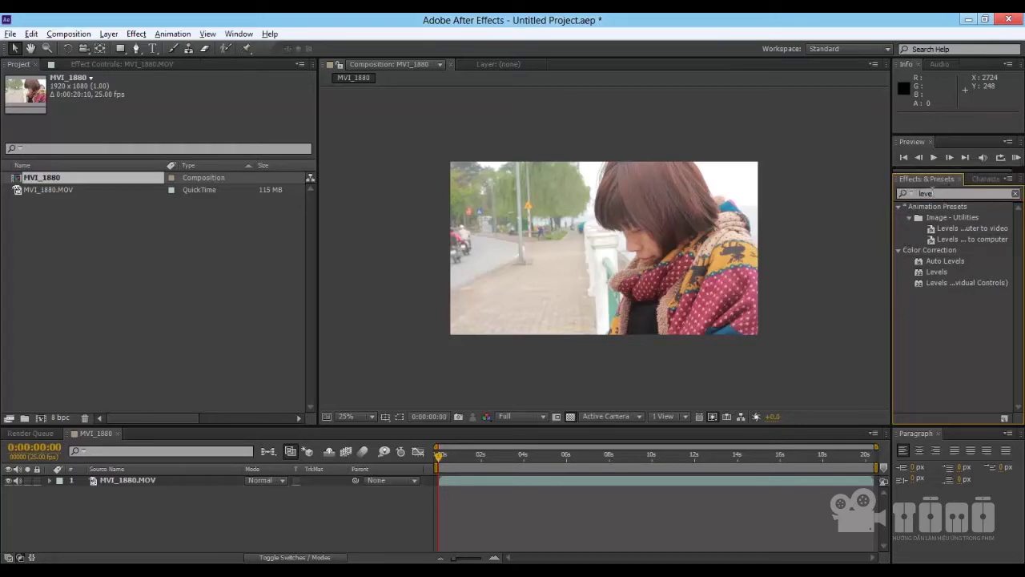
click(932, 192)
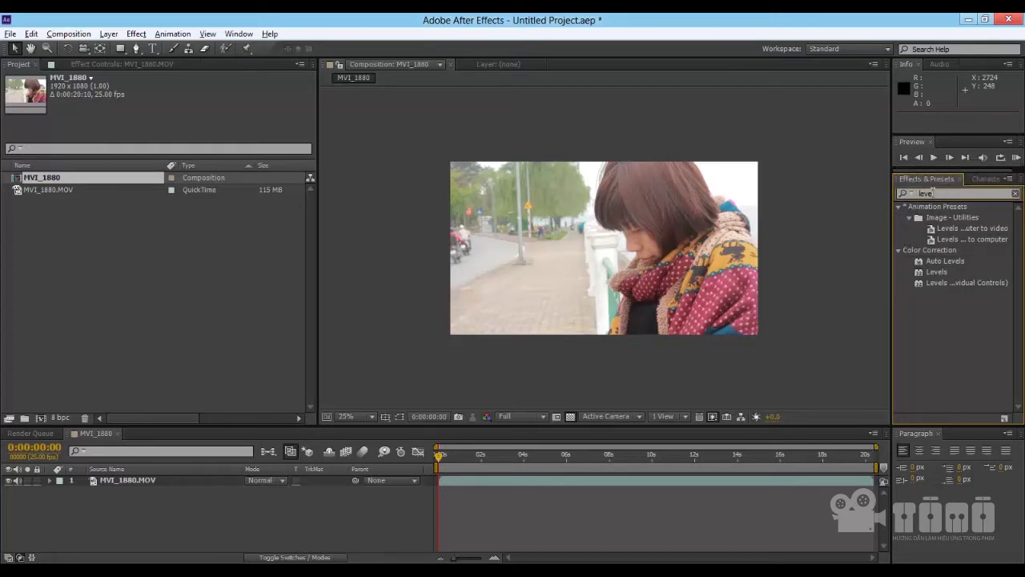
click(938, 274)
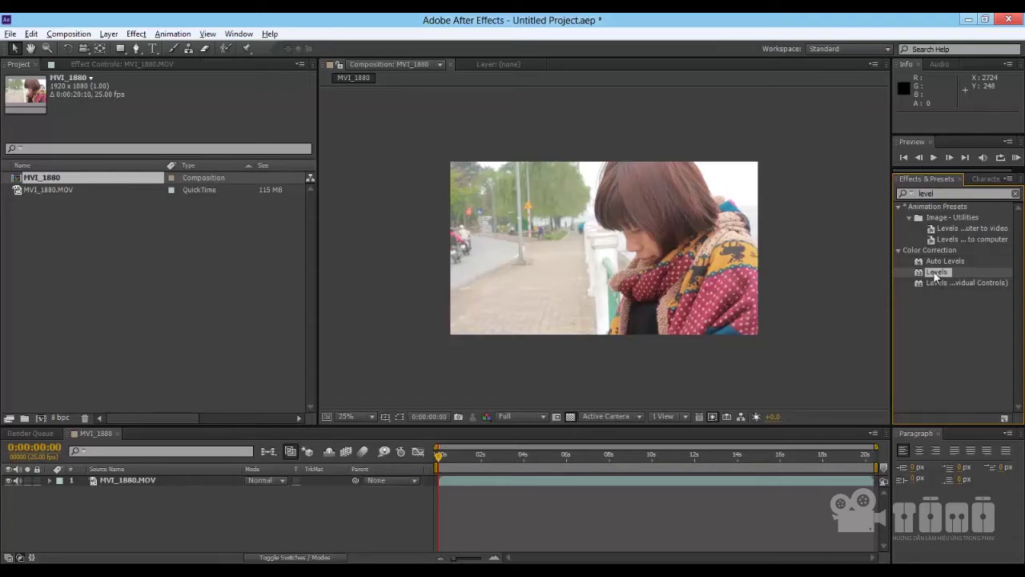
drag(935, 275, 136, 486)
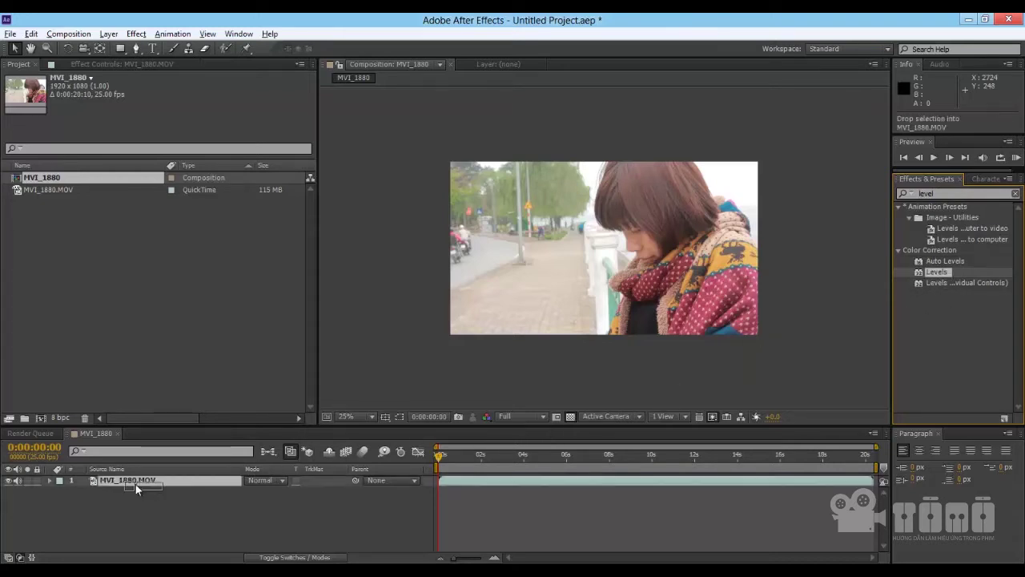
Apply Levels to MVI_1880.MOV with Input Black 26, Input White 243 and Gamma 0.88
drag(135, 484, 132, 478)
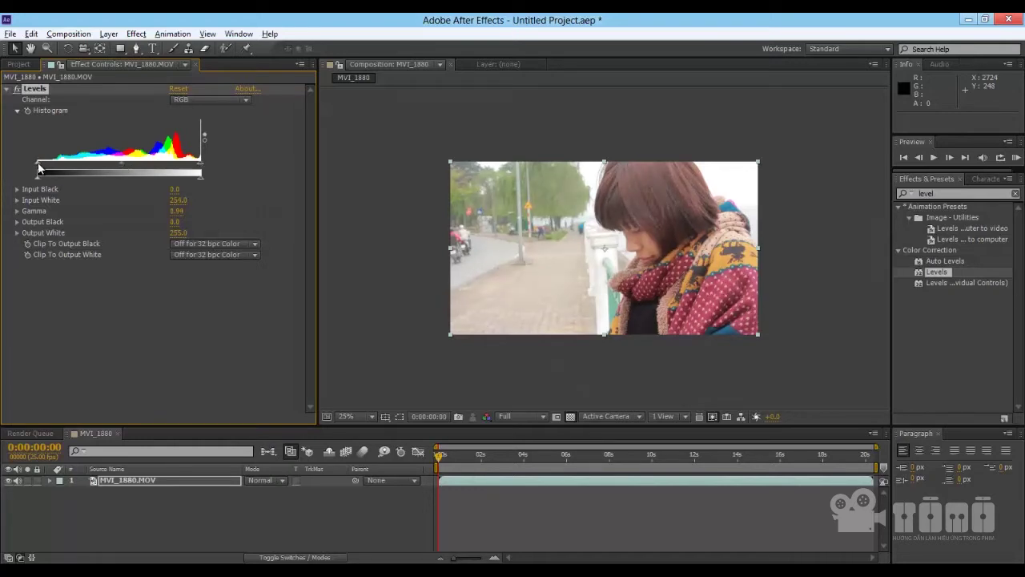
mouse_move(39, 163)
mouse_down()
mouse_move(55, 169)
mouse_move(38, 168)
mouse_up()
drag(37, 166, 54, 167)
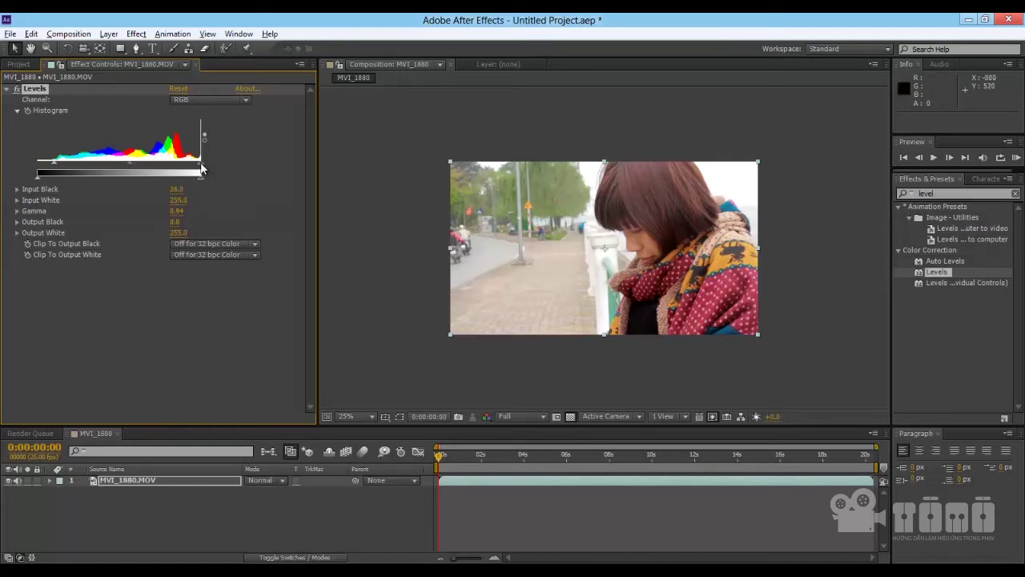
mouse_move(201, 168)
mouse_down()
mouse_move(177, 167)
mouse_move(193, 170)
mouse_up()
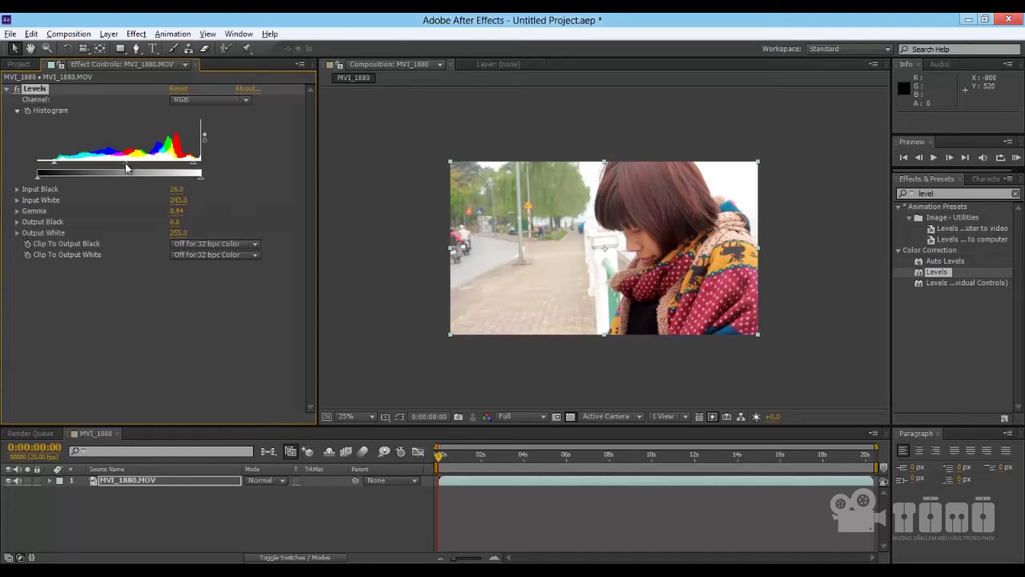
mouse_move(124, 164)
mouse_down()
mouse_move(114, 168)
mouse_move(138, 165)
mouse_up()
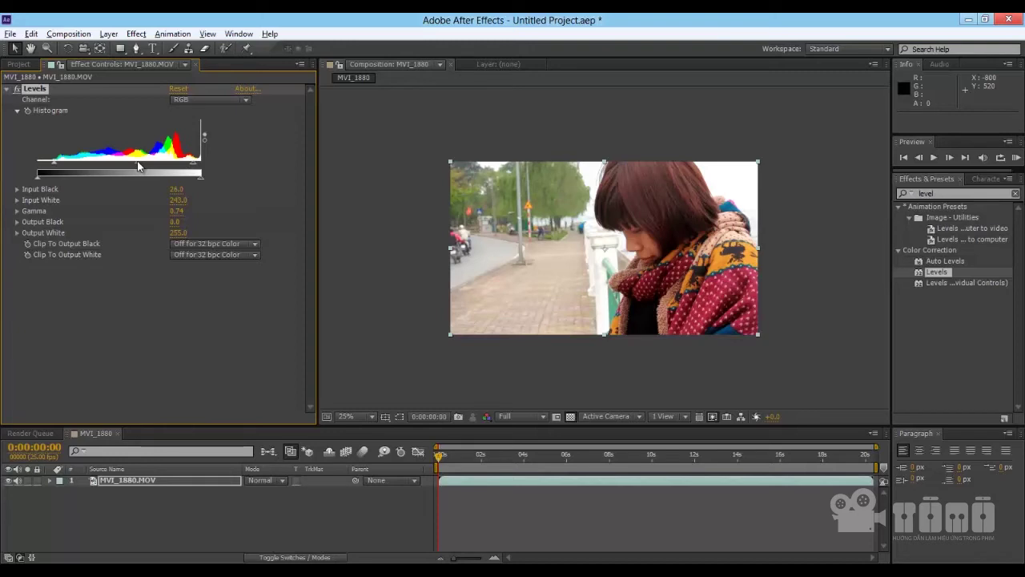
drag(138, 166, 123, 163)
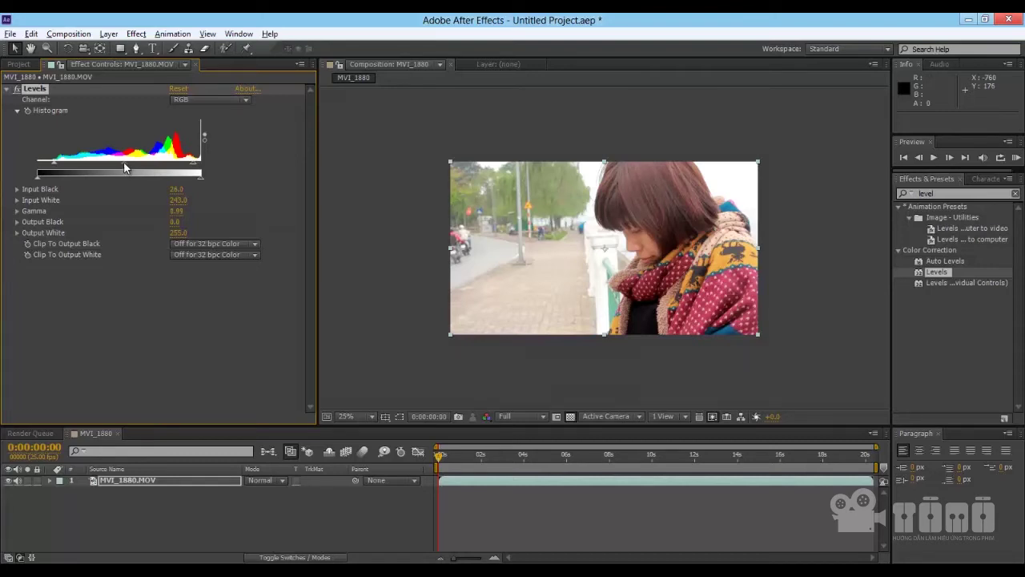
drag(124, 163, 126, 164)
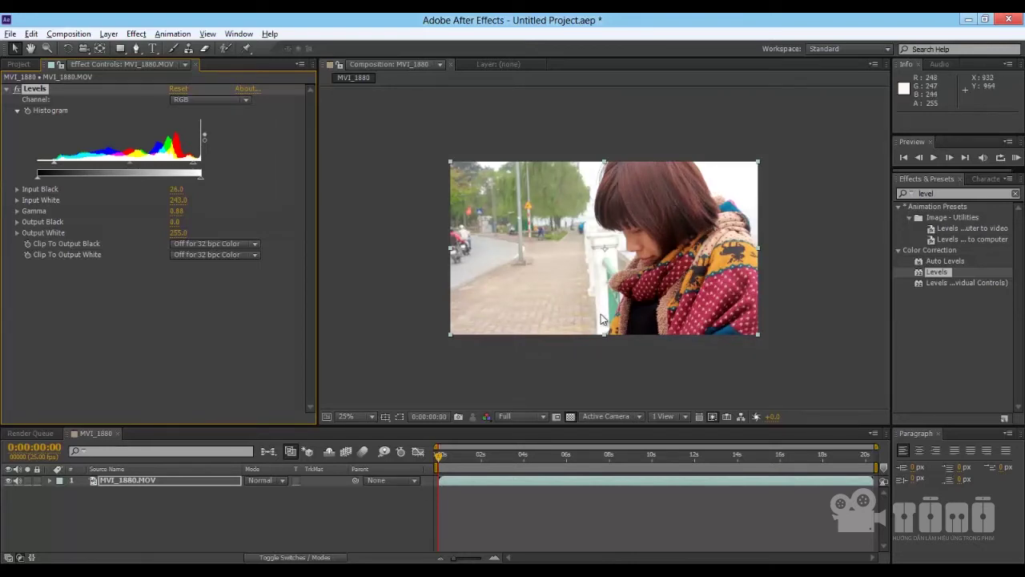
Toggle Levels off and on to compare, collapse its settings, and focus the effects search field
click(17, 89)
click(16, 89)
scroll(563, 193, up, 1)
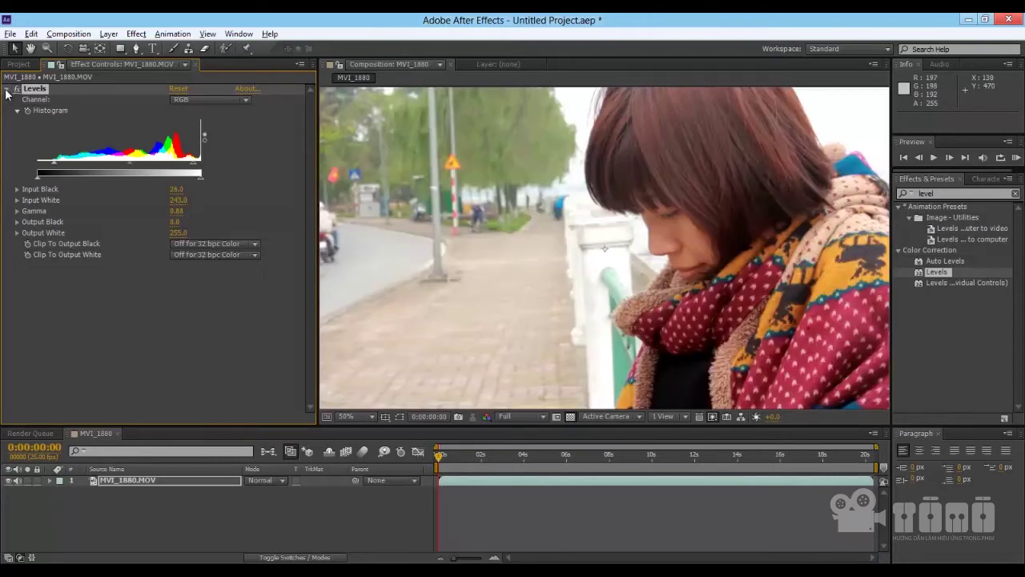
click(7, 90)
scroll(427, 228, down, 1)
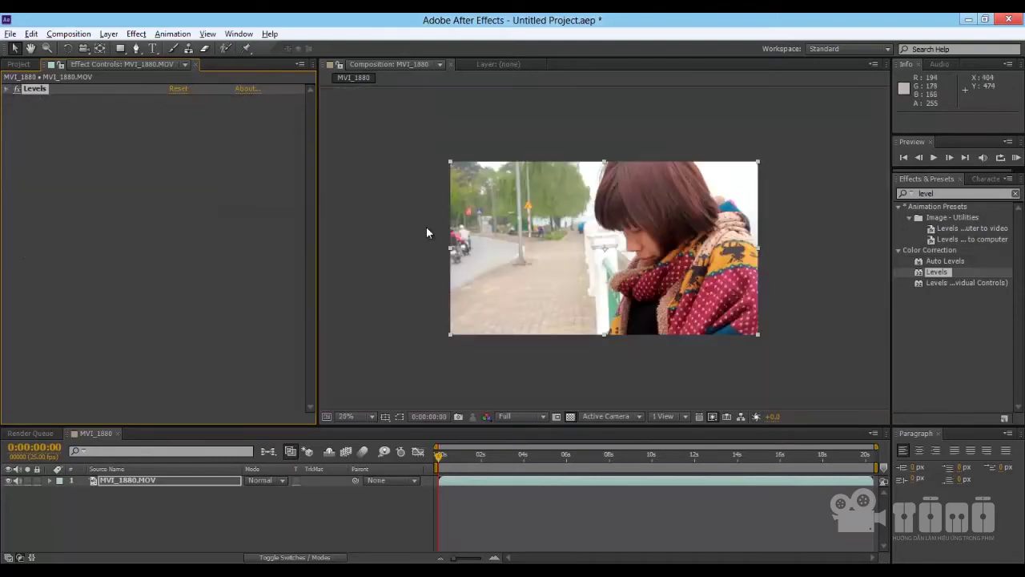
scroll(430, 231, up, 1)
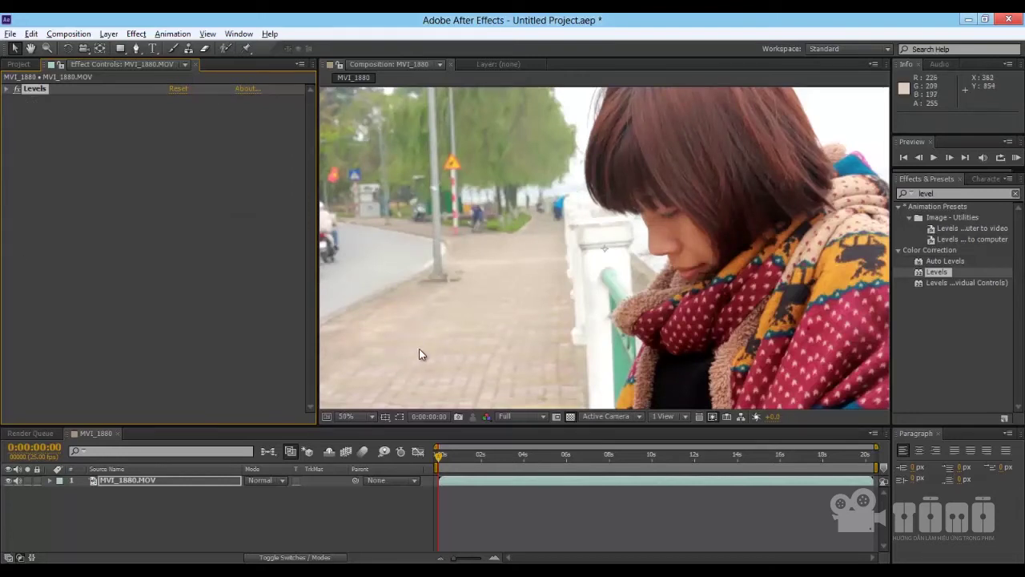
click(944, 194)
Search 'curves' and apply Color Correction > Curves to the MVI_1880.MOV layer
click(1015, 195)
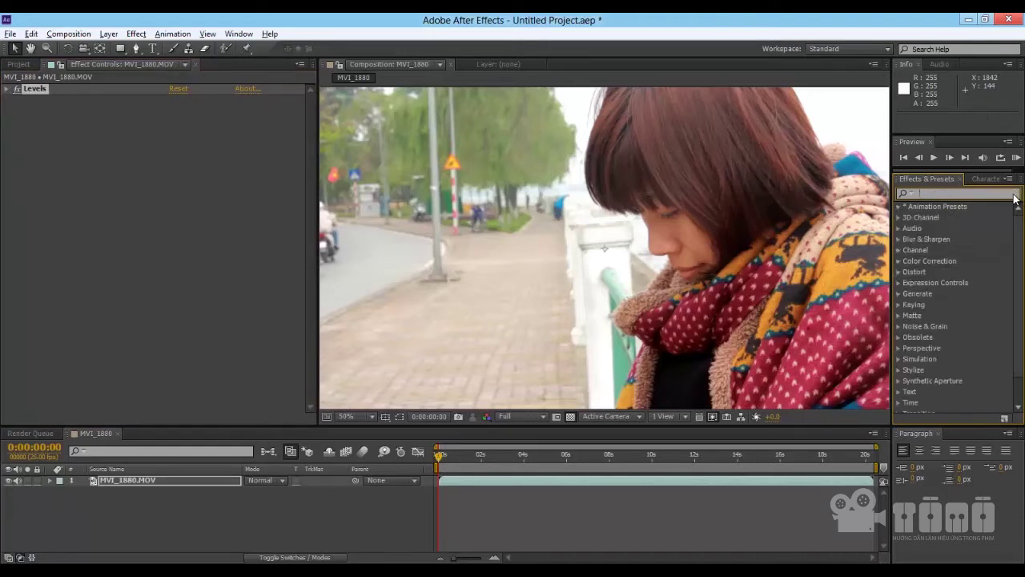
text(curves)
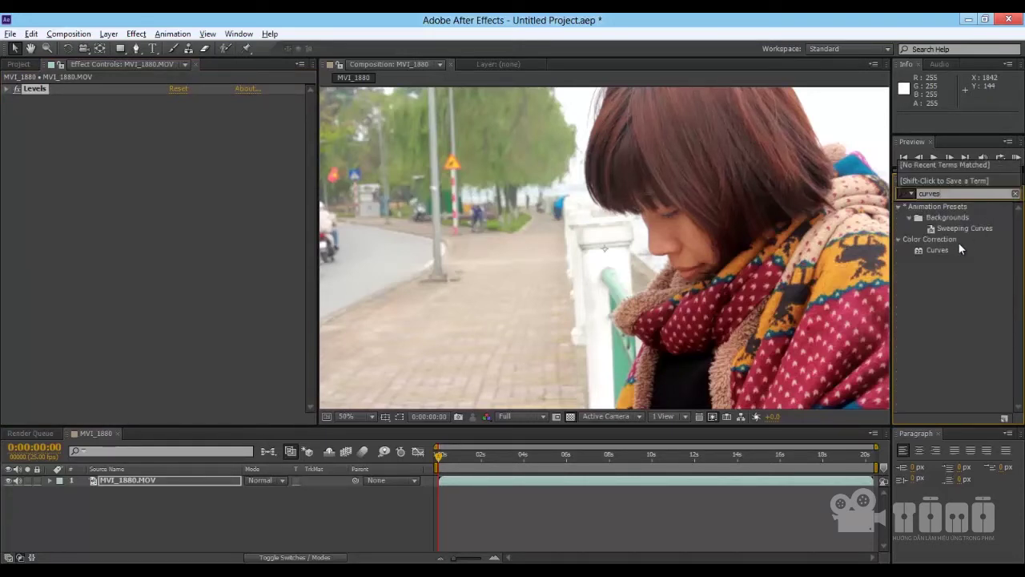
key(Return)
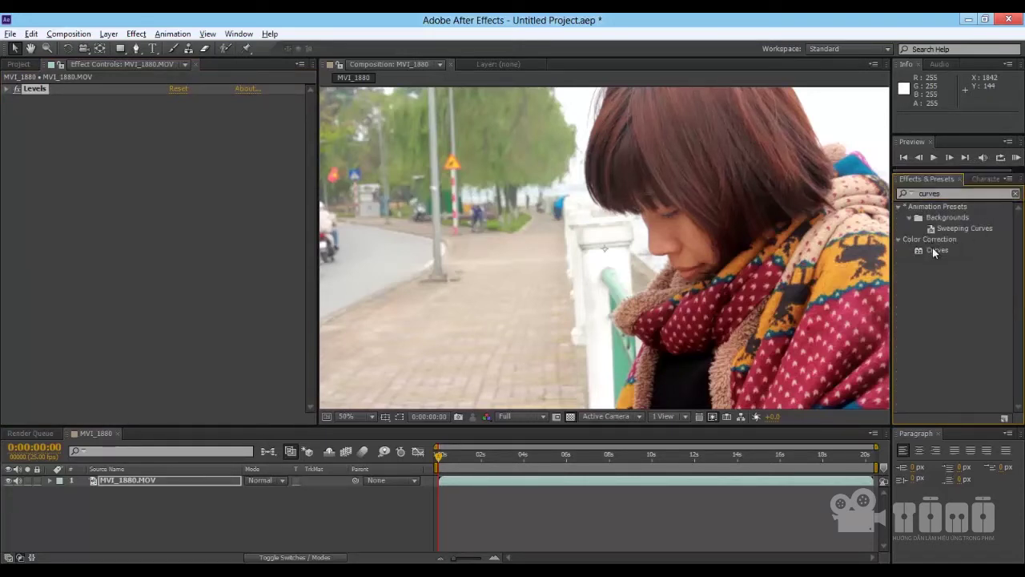
click(935, 250)
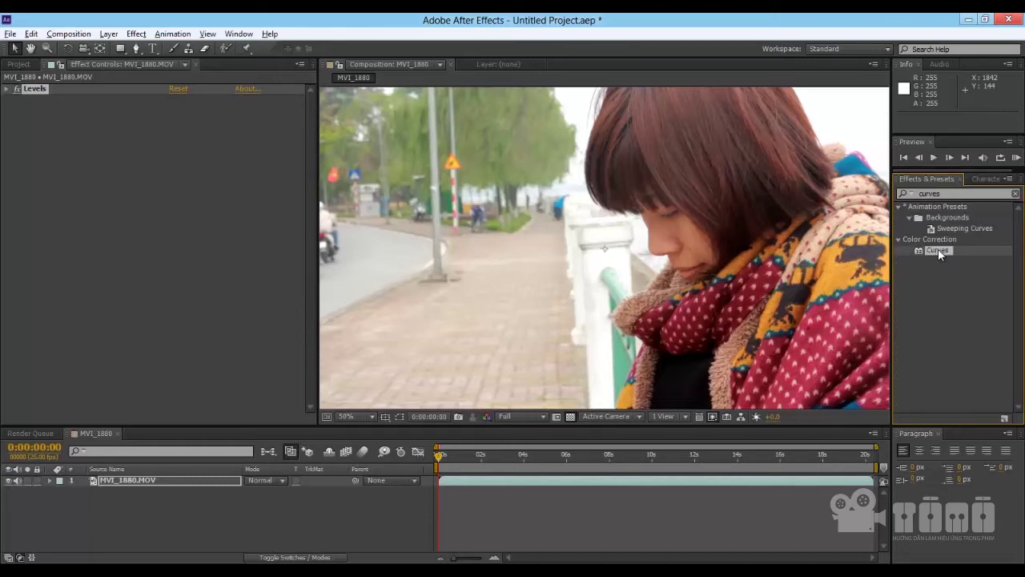
drag(938, 248, 141, 482)
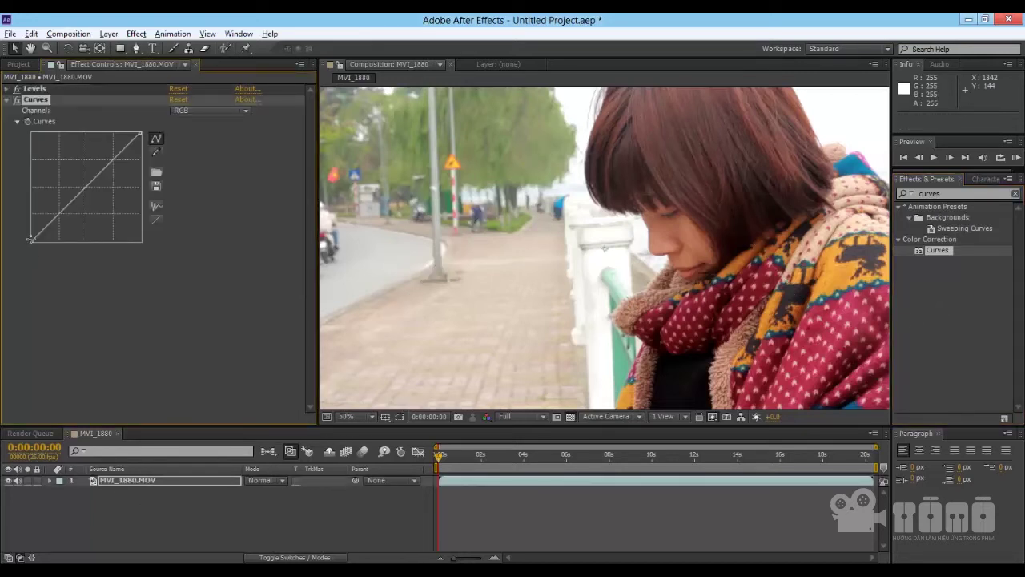
Test-move the curve endpoints, then add control points along the Curves diagonal
mouse_move(30, 239)
mouse_down()
mouse_move(45, 253)
mouse_move(25, 252)
mouse_up()
drag(139, 133, 147, 132)
click(58, 212)
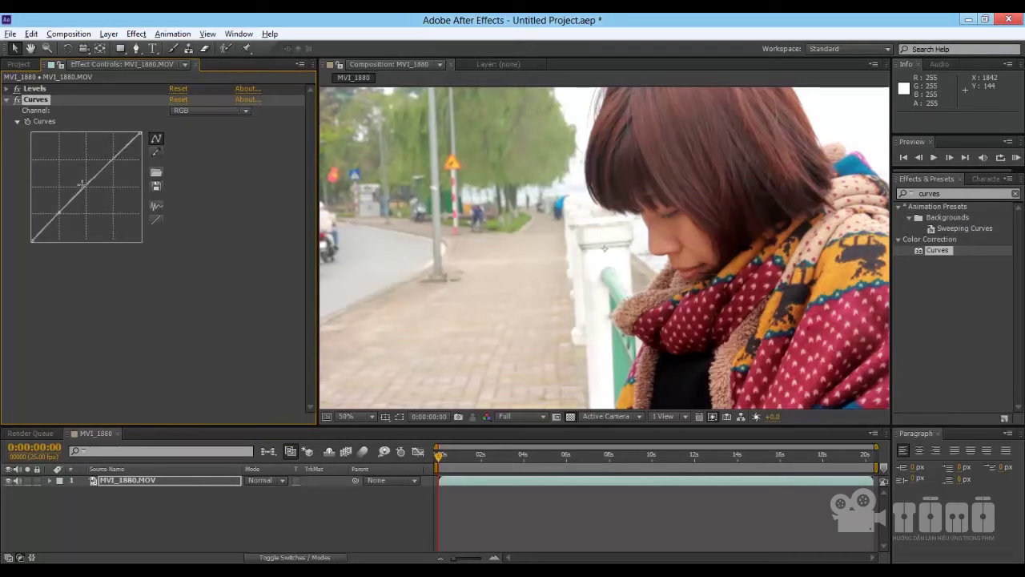
click(87, 186)
click(114, 158)
click(88, 186)
Lift the upper point and pull the lower point down into a gentle S-curve, then compare before/after
drag(115, 158, 118, 160)
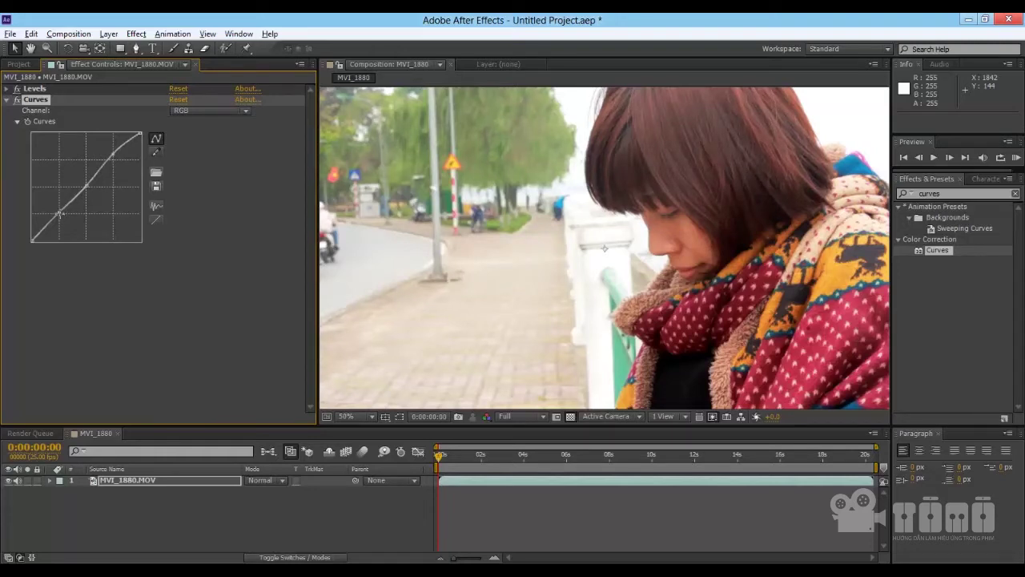
drag(58, 213, 67, 226)
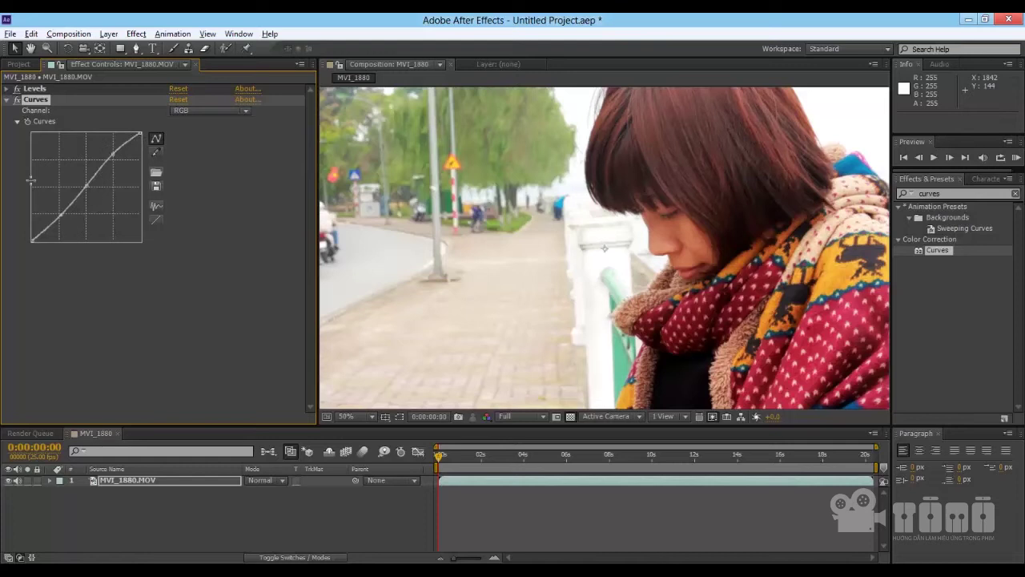
click(16, 99)
click(17, 99)
Toggle the Curves effect off and on again, then select the old effects search term
click(18, 101)
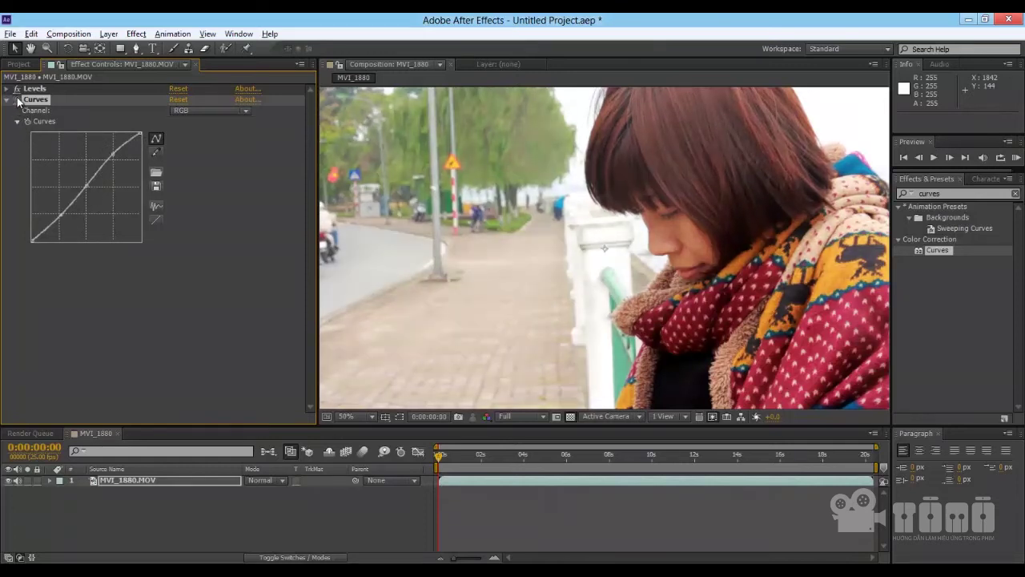
click(17, 100)
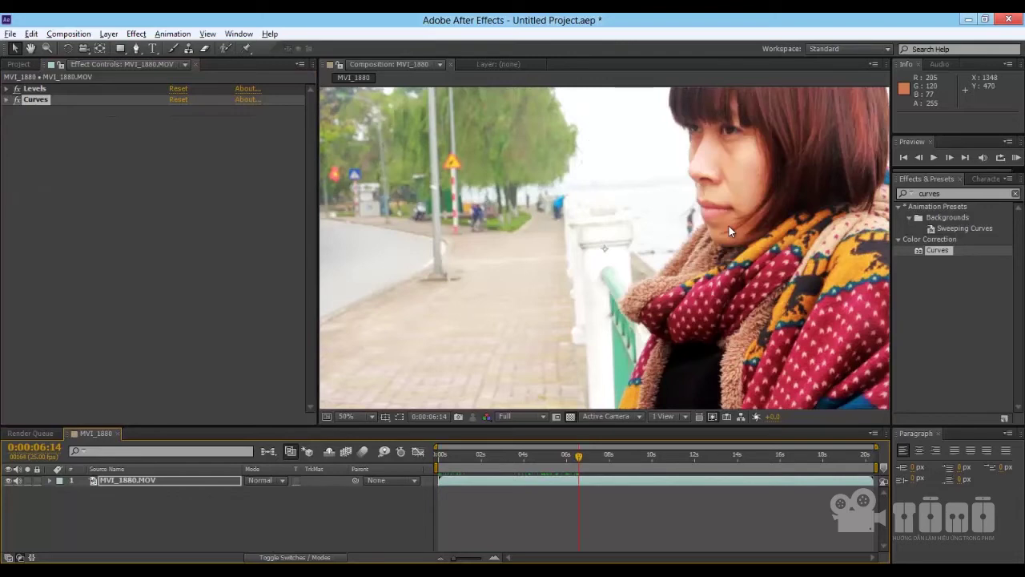
click(947, 193)
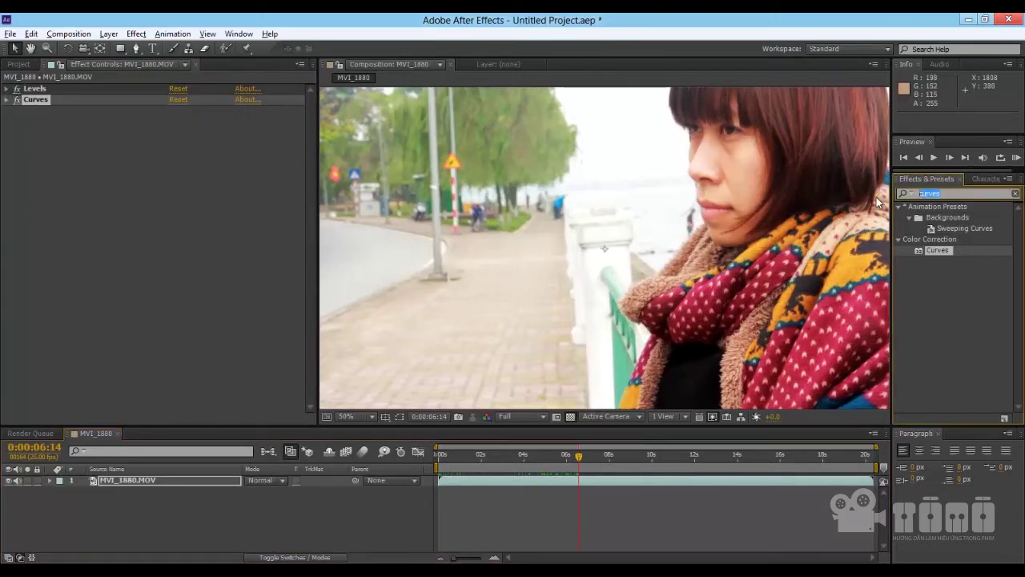
Search 'hue' and apply Hue/Saturation to the MVI_1880.MOV layer
text(hue)
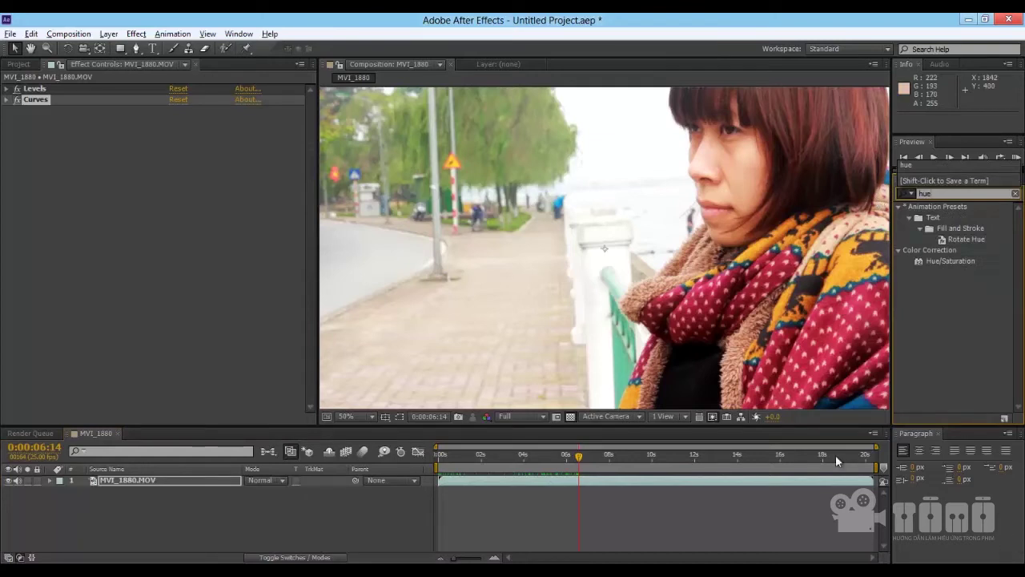
drag(941, 265, 164, 480)
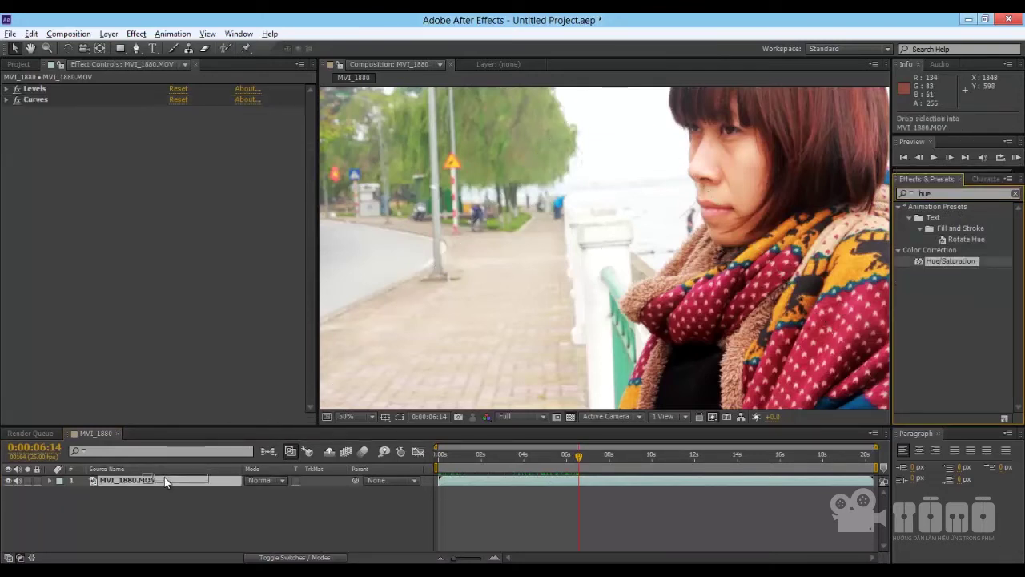
drag(165, 480, 164, 480)
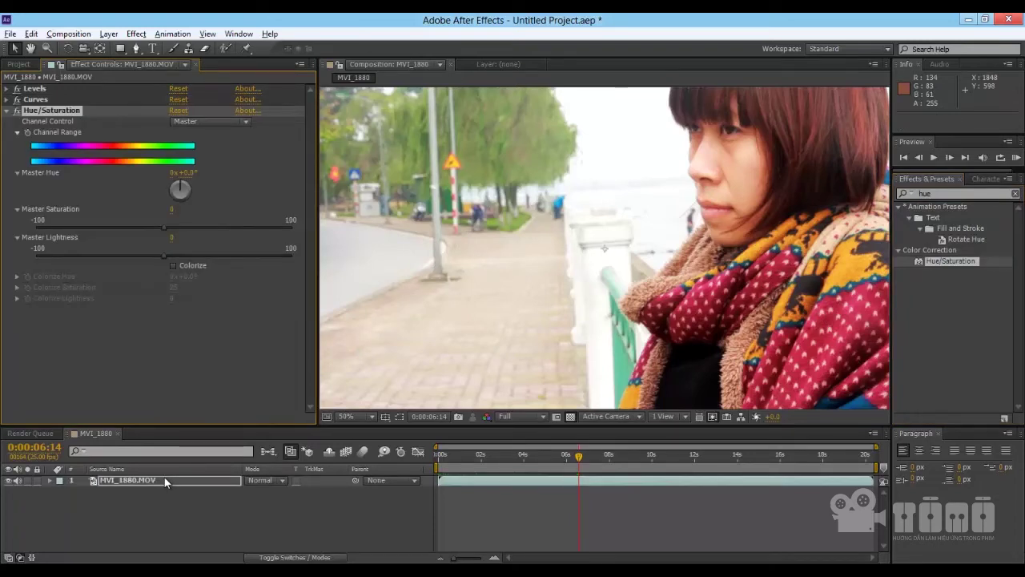
Set Channel Control to Reds, lower Red Saturation to -5, and collapse the effect
click(196, 124)
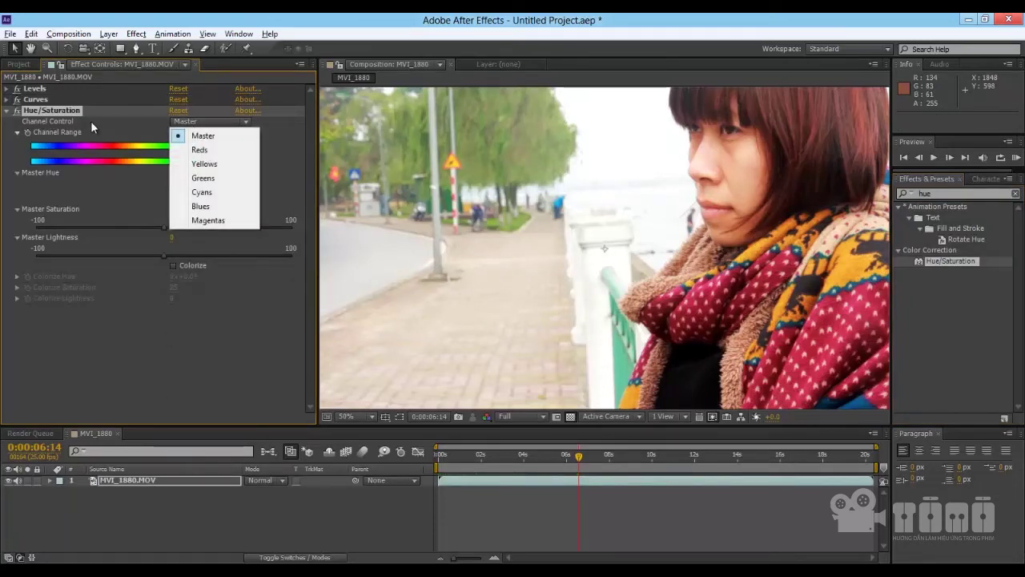
click(37, 124)
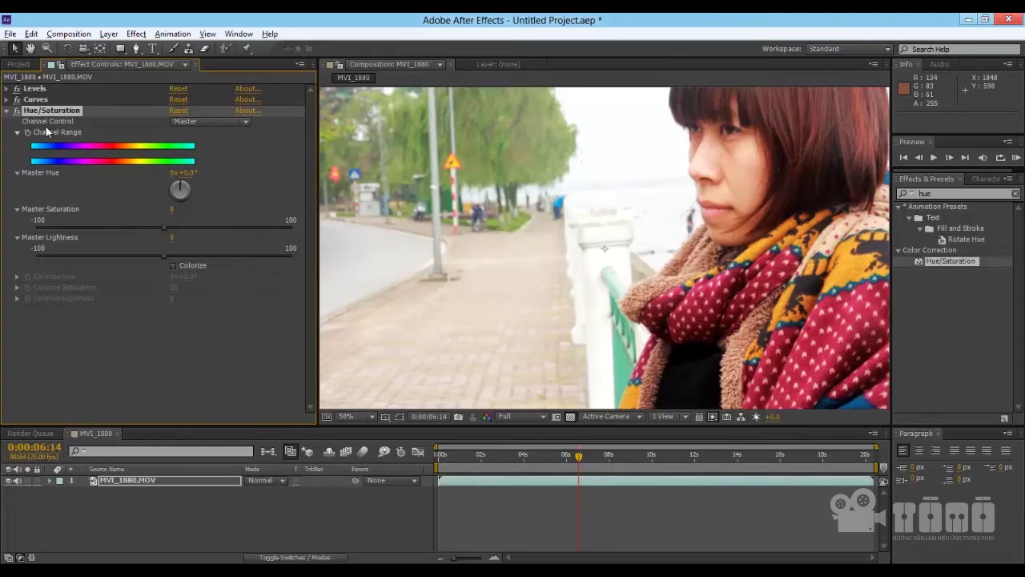
click(175, 121)
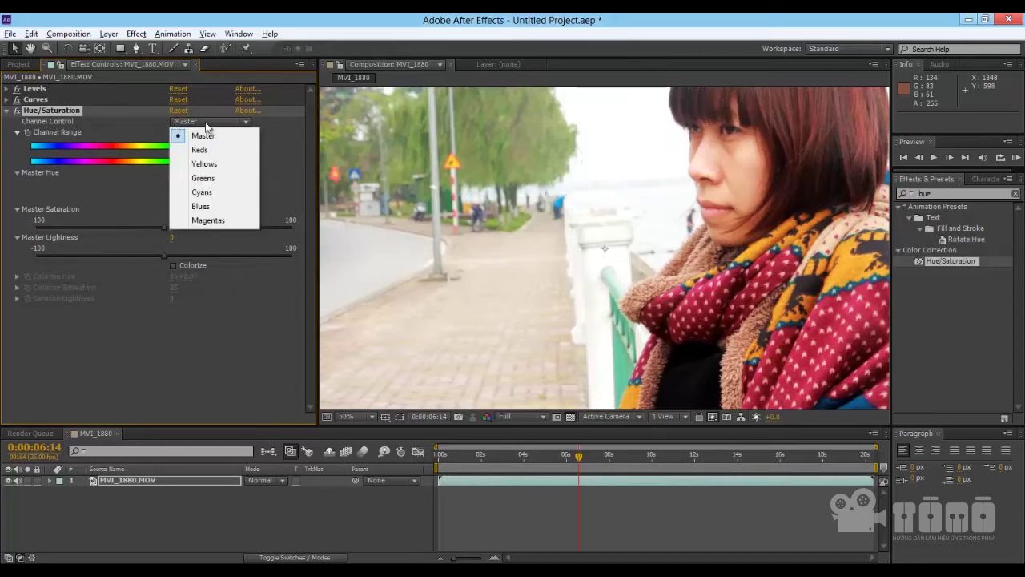
click(206, 149)
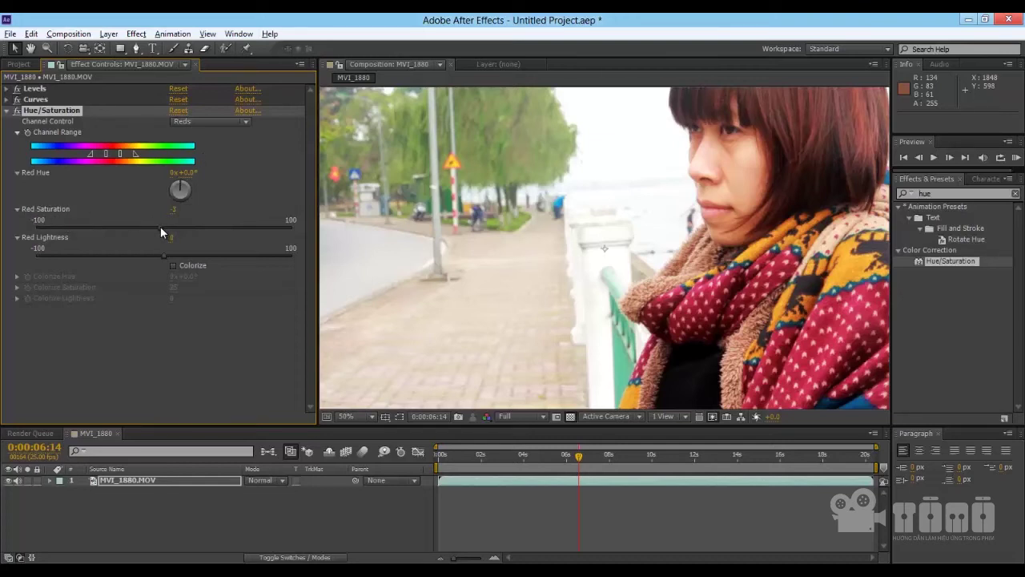
drag(160, 228, 149, 233)
click(7, 111)
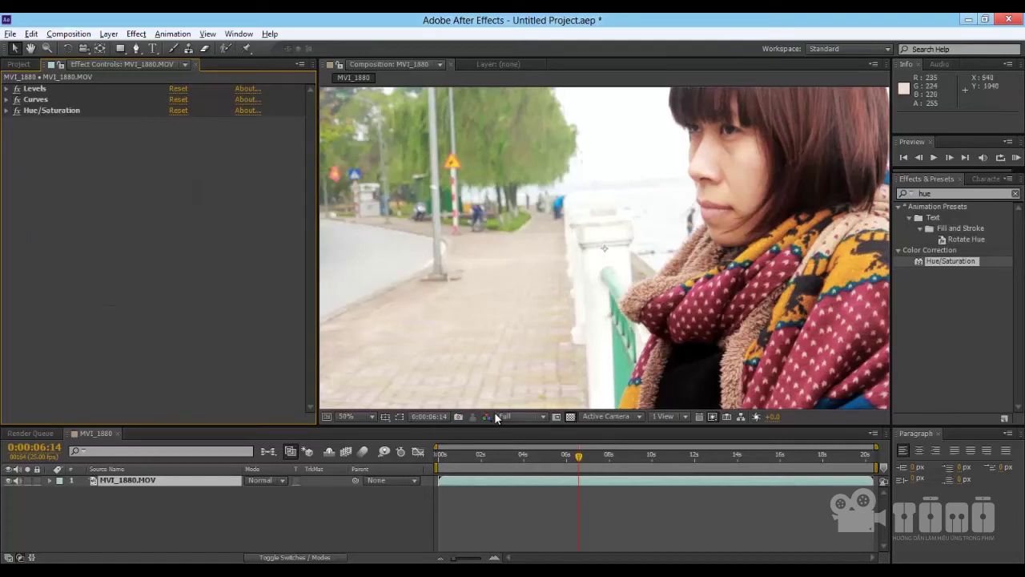
Set the viewer magnification to Fit up to 100% so the whole frame shows
click(357, 417)
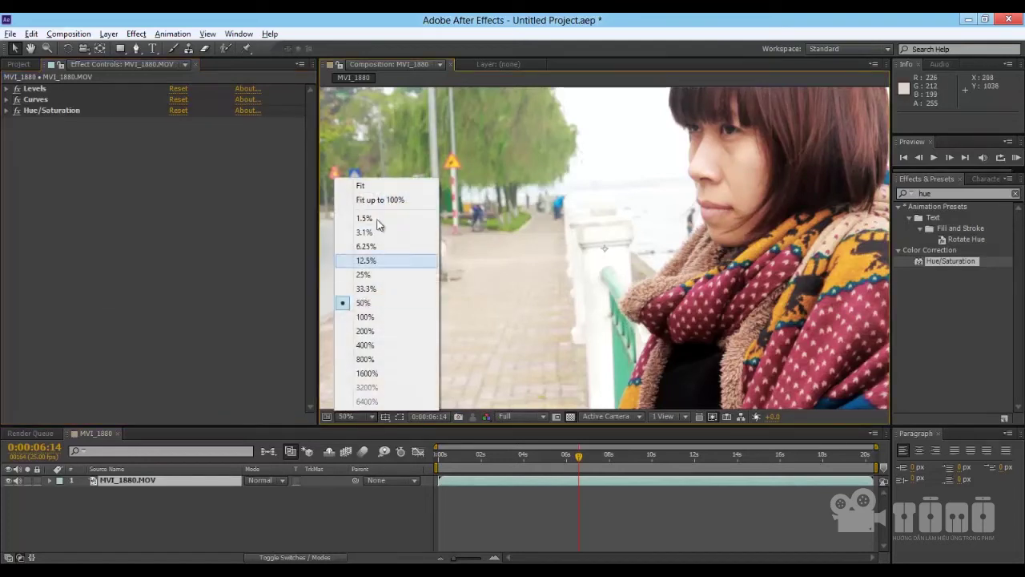
click(383, 199)
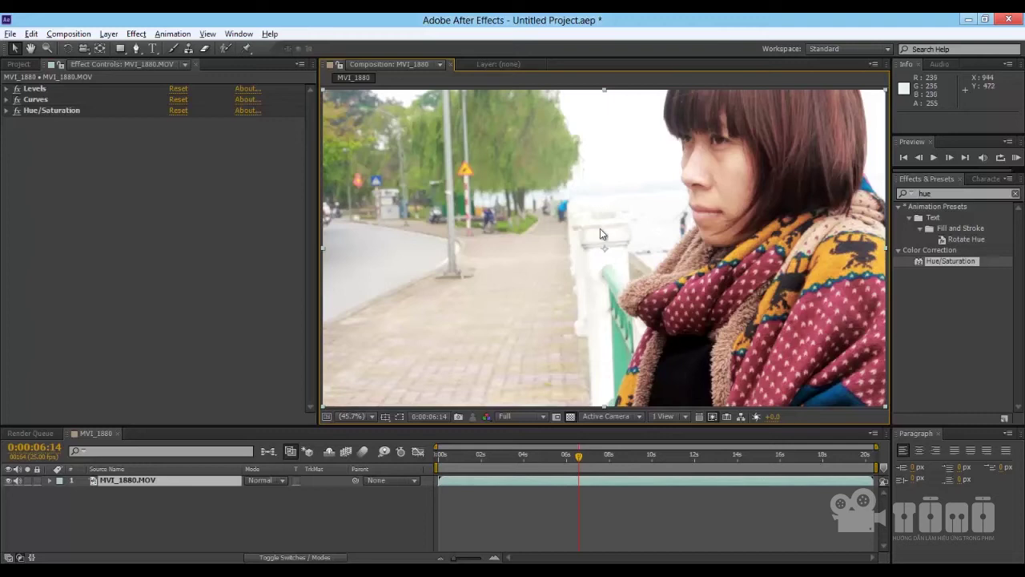
Adjust Levels to input black 20, gamma 0.85 and input white 255, then collapse it
click(6, 88)
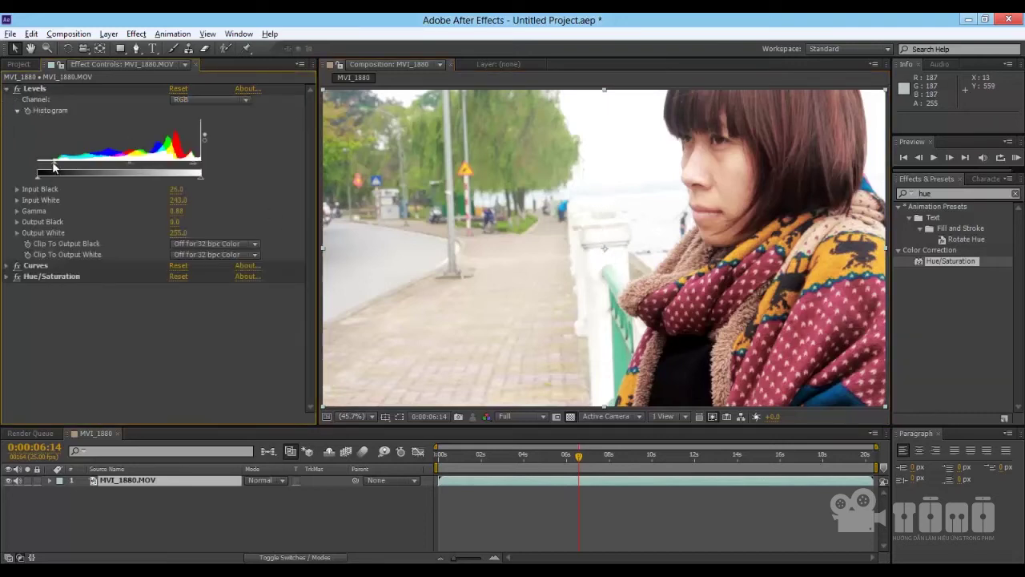
drag(53, 166, 49, 167)
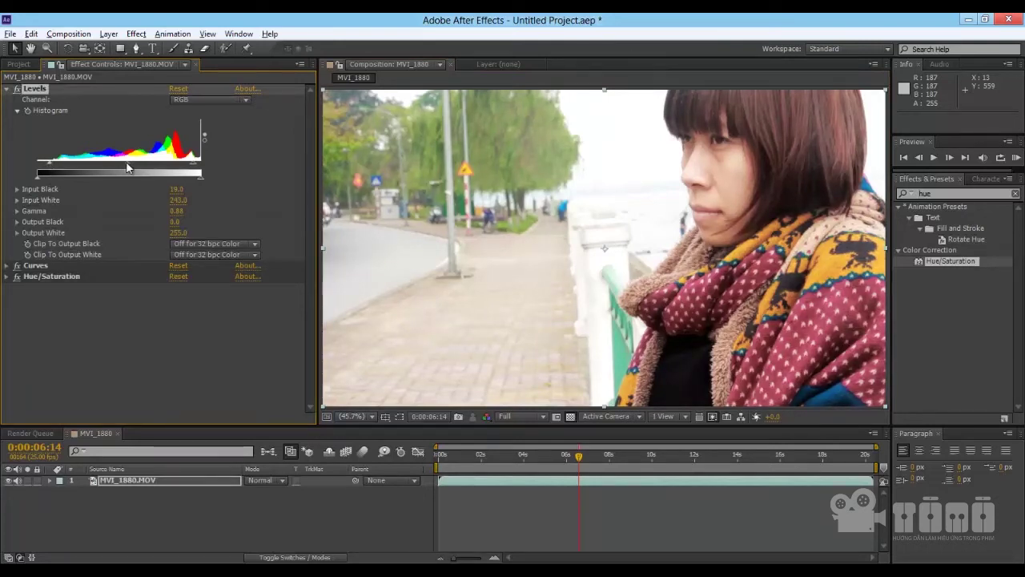
drag(124, 164, 129, 164)
drag(194, 164, 206, 163)
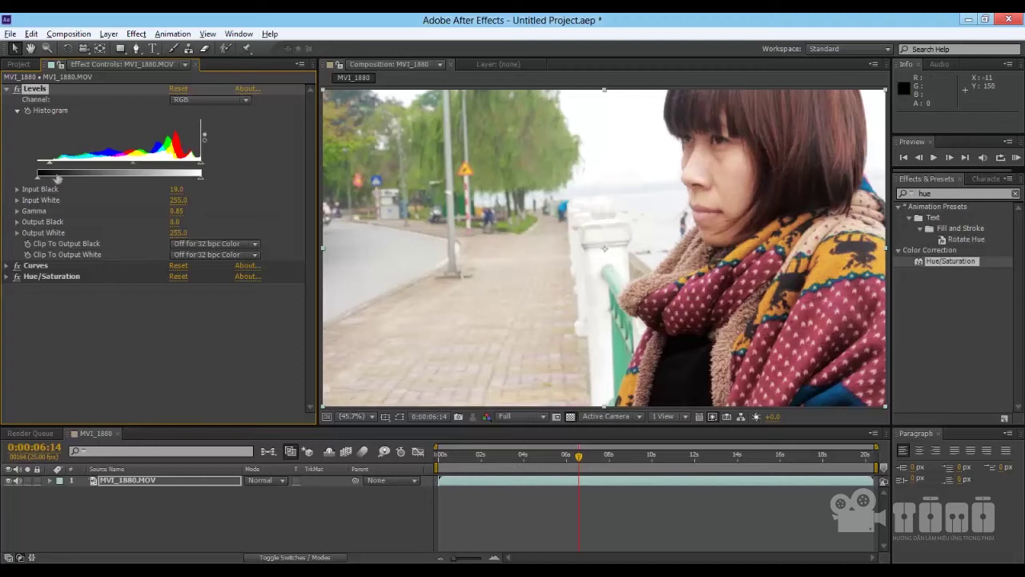
click(7, 88)
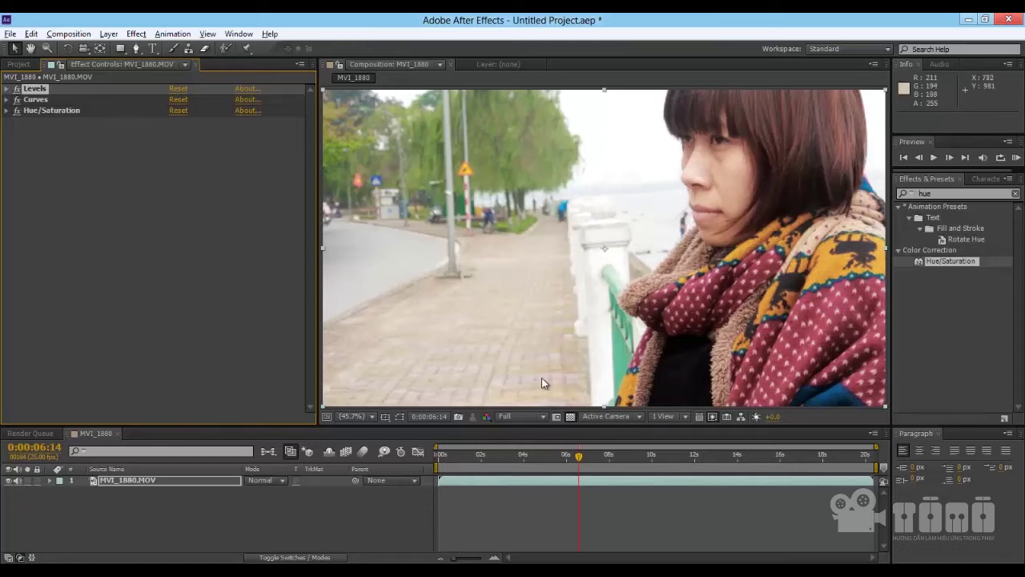
Zoom the viewer to 100% and pan with the Hand tool onto the scarf
click(346, 416)
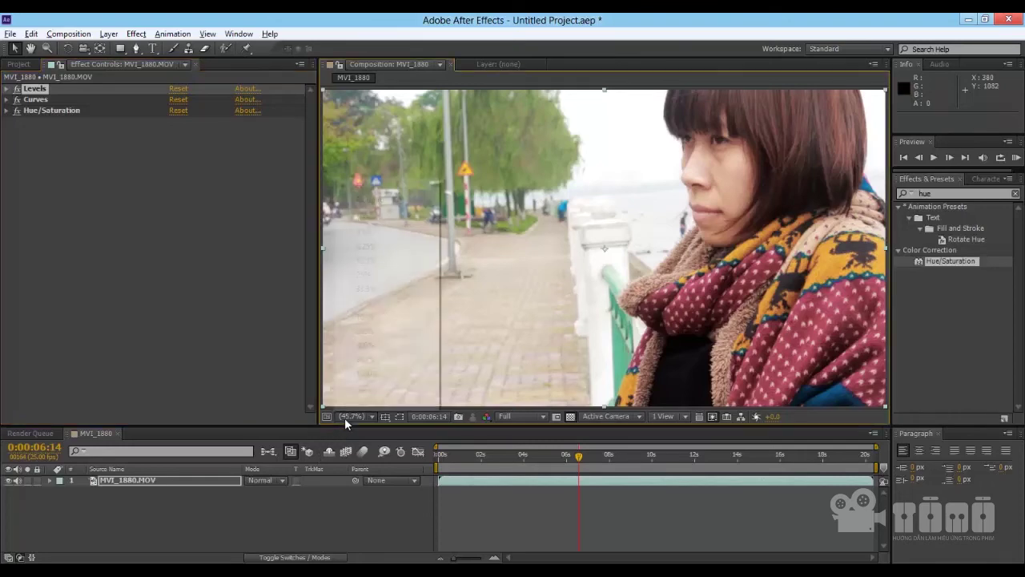
click(365, 316)
key(h)
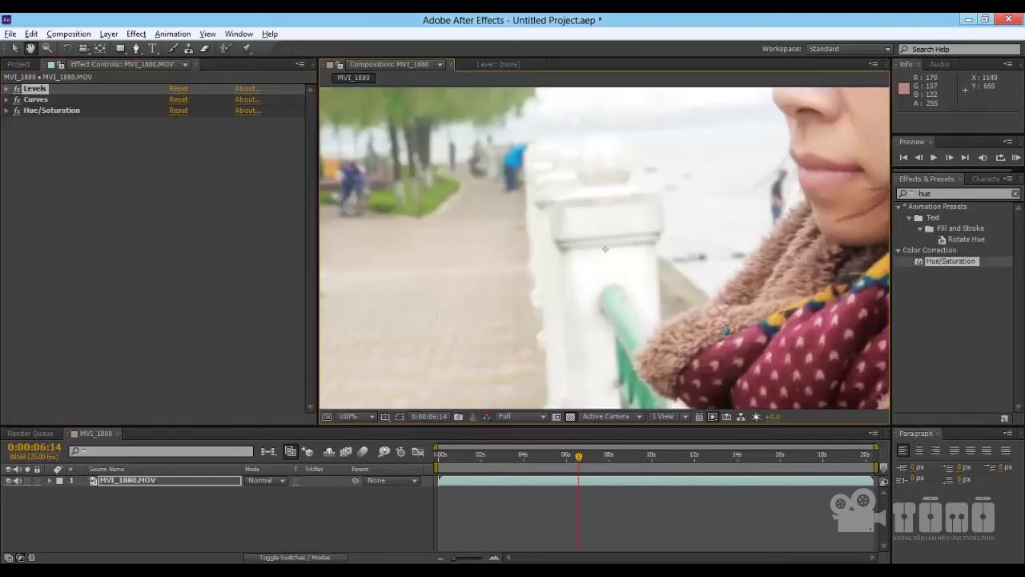
drag(726, 335, 531, 261)
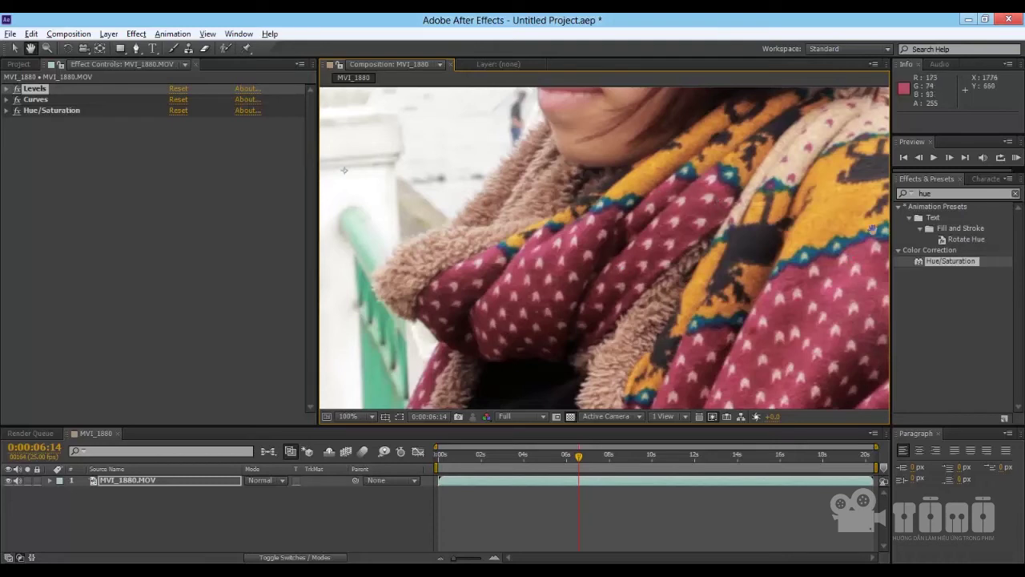
Apply Sharpen from Effects & Presets to the MVI_1880 layer and raise Sharpen Amount to 40
double_click(931, 193)
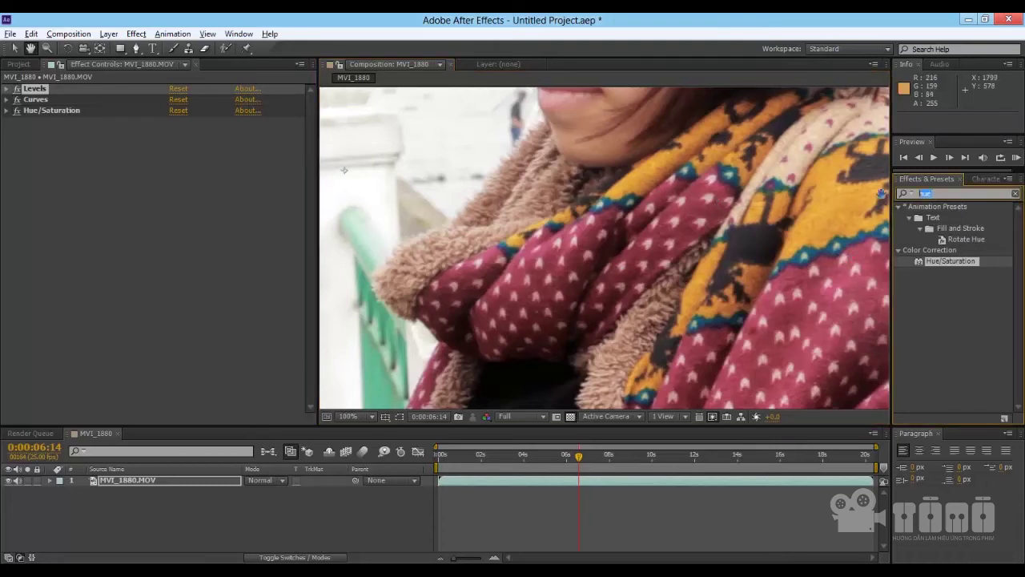
text(sharpen)
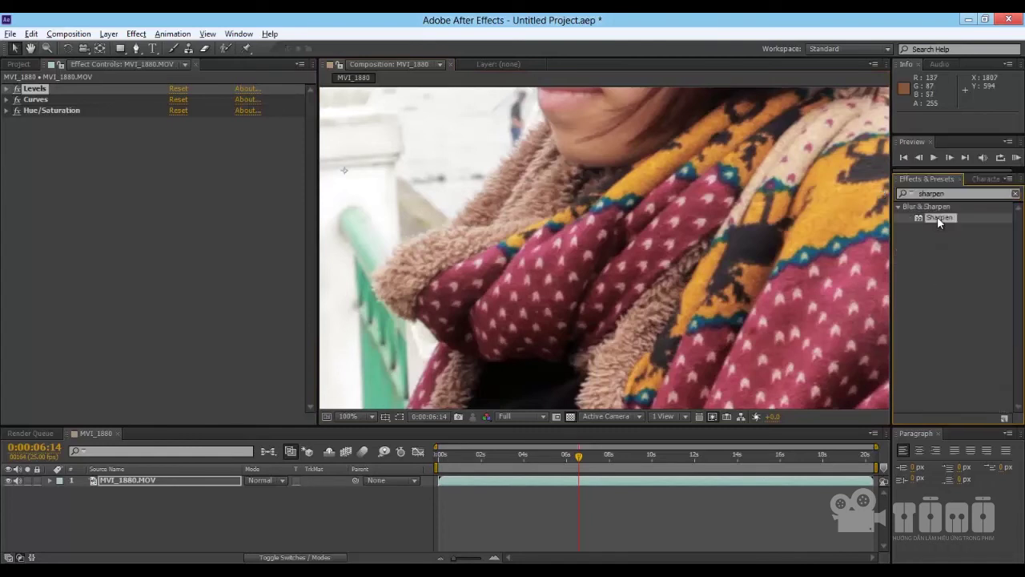
drag(938, 218, 118, 485)
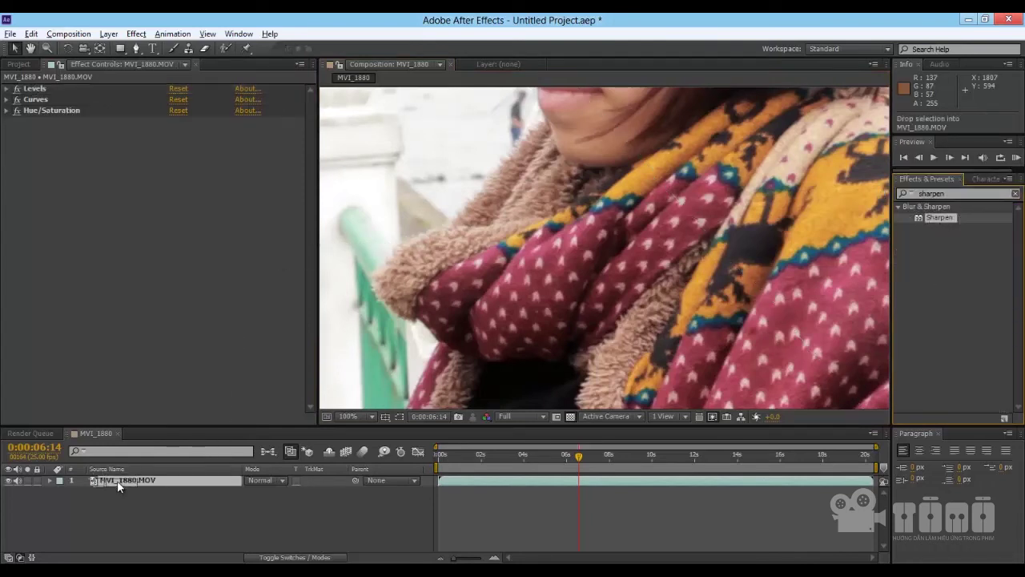
drag(117, 481, 118, 477)
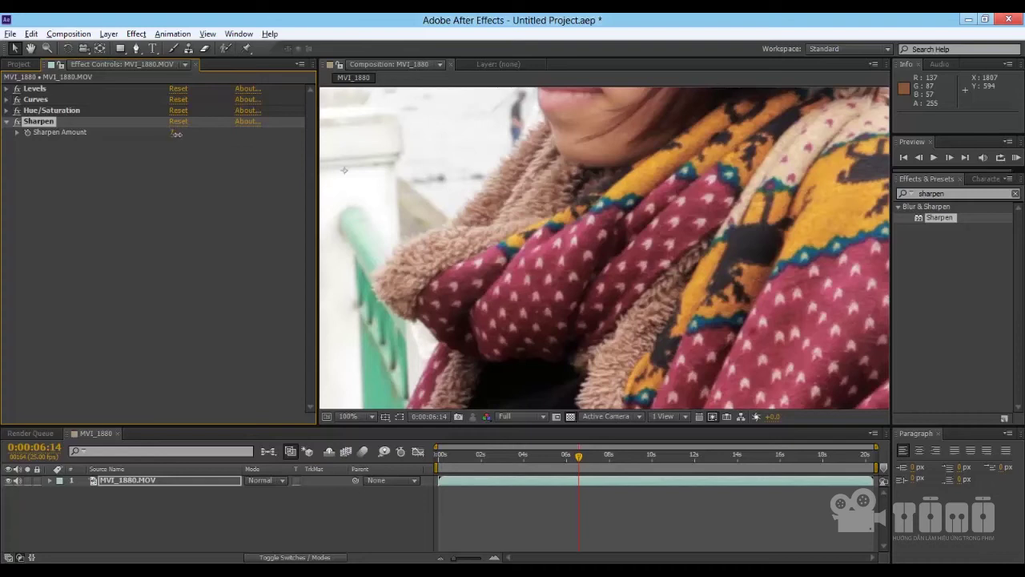
drag(177, 133, 195, 131)
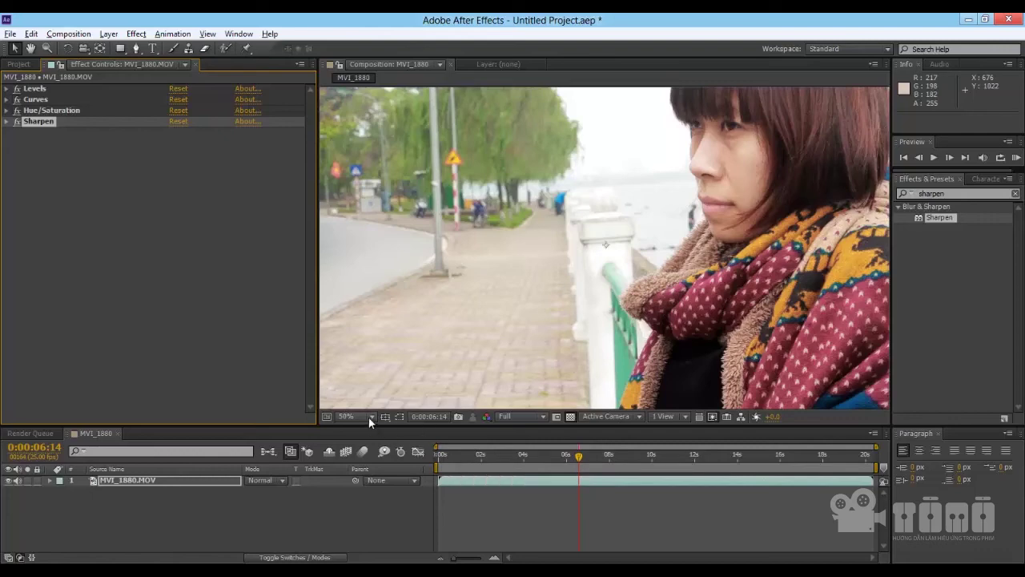
Preview the corrected footage, then add the MVI_1880 composition to the Render Queue
click(445, 461)
key(space)
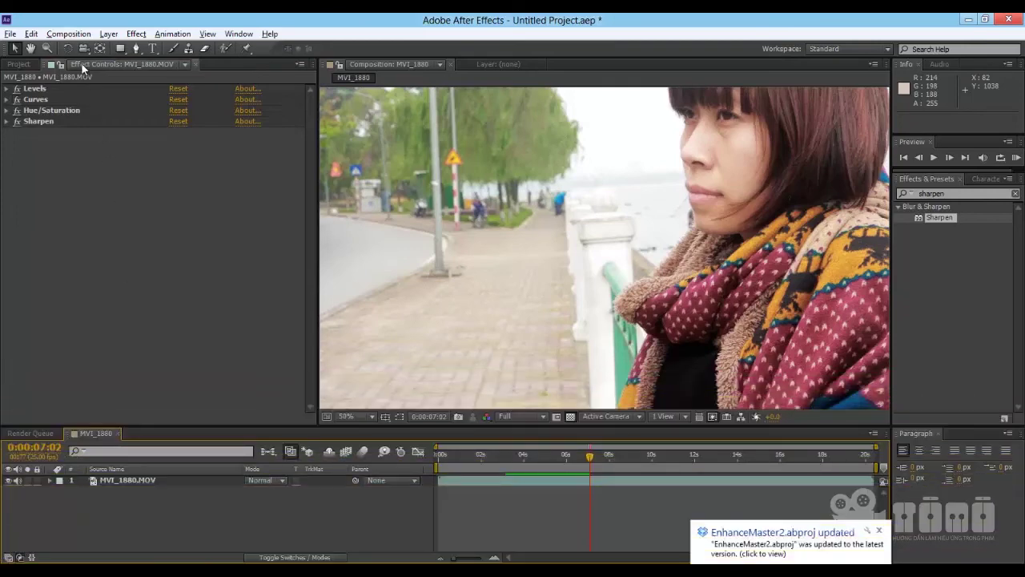
click(72, 35)
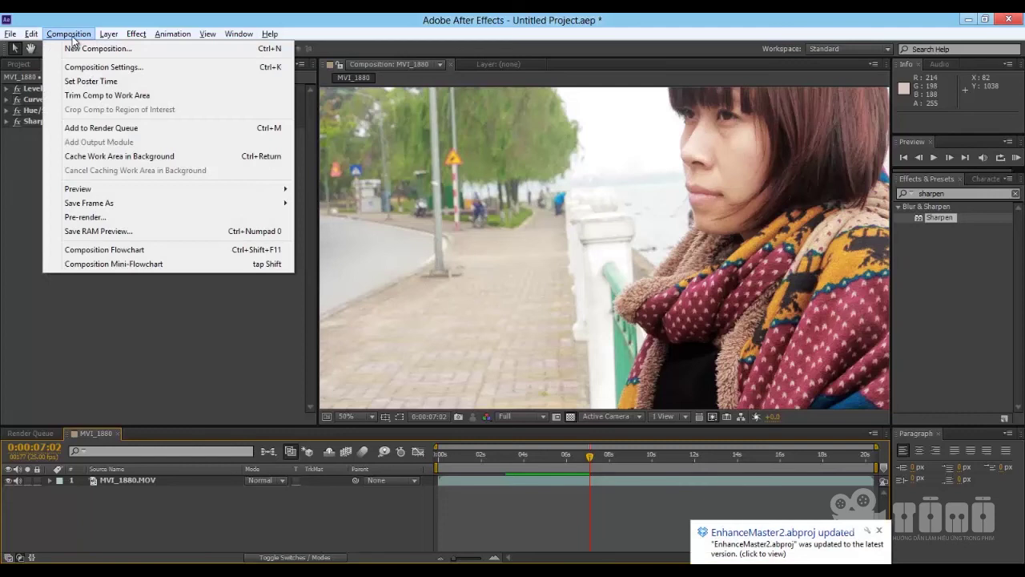
click(93, 129)
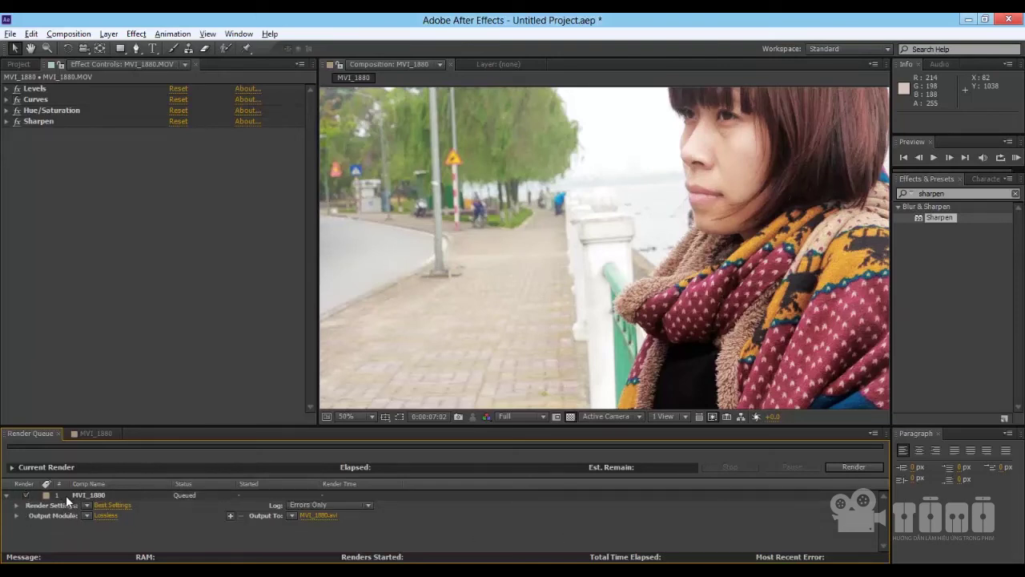
Set the queued render's output module to H.264 and save it as Final_colorcorrect.mp4
click(89, 495)
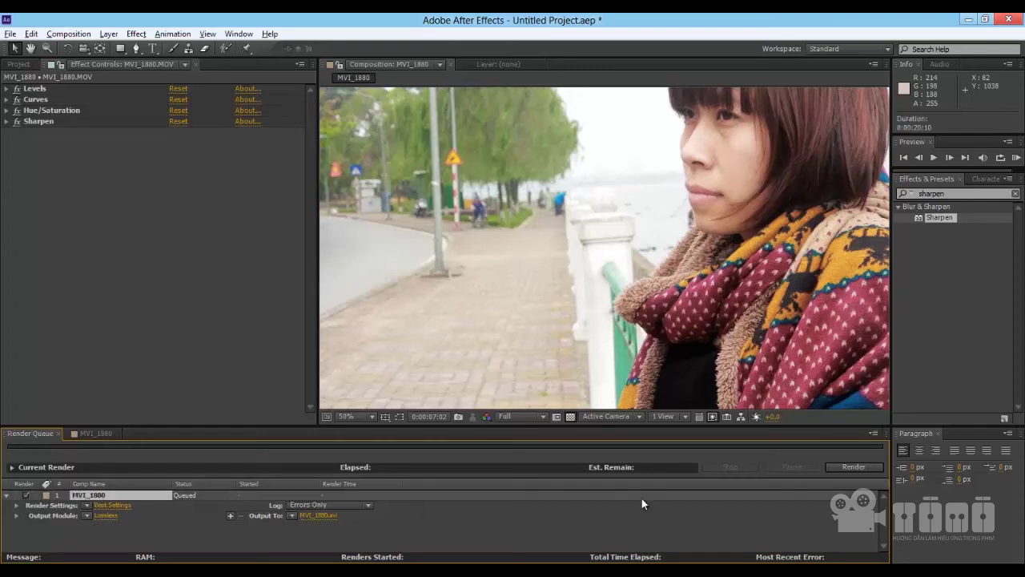
click(89, 516)
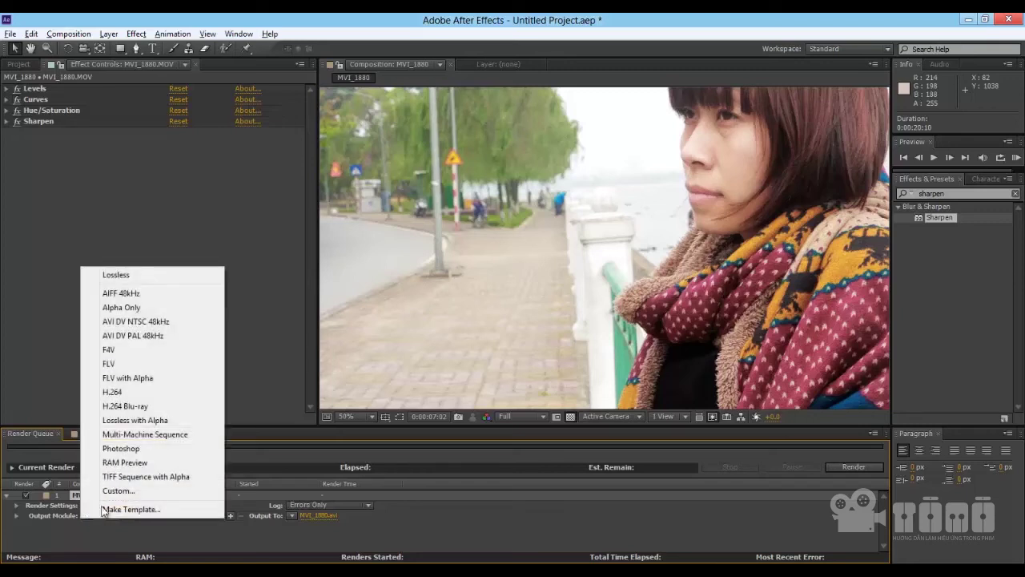
click(136, 393)
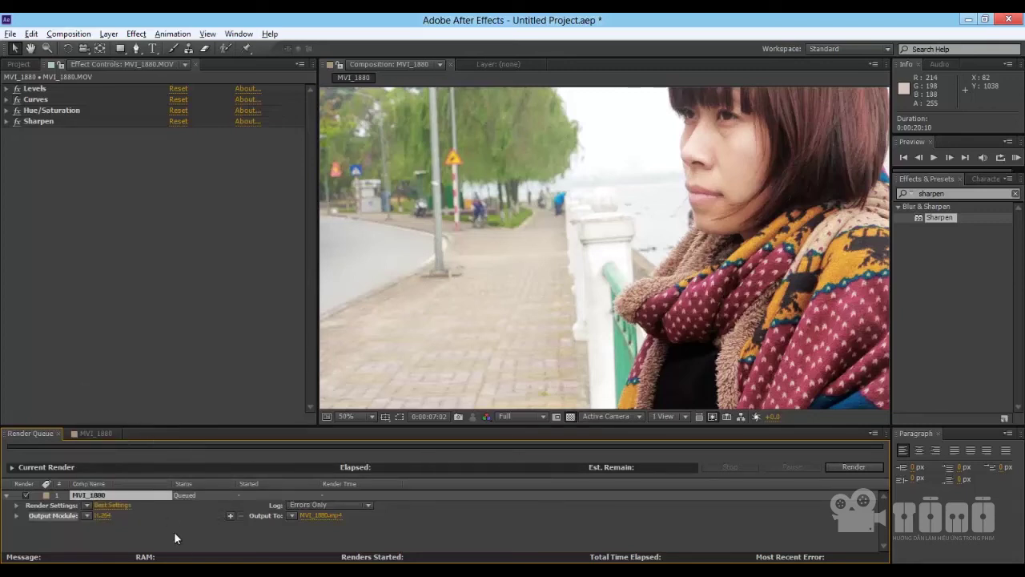
click(324, 516)
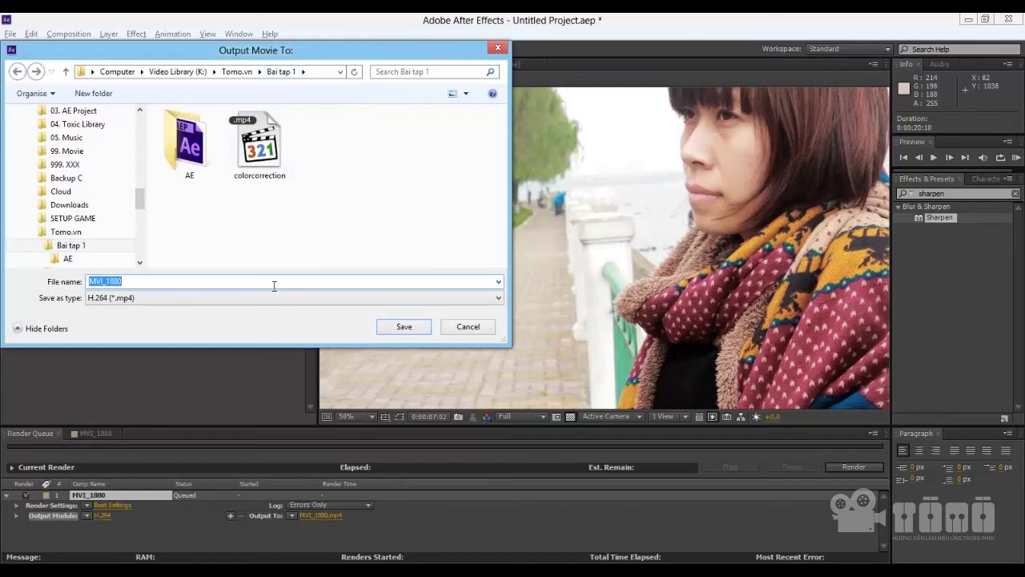
text(Fin)
text(al)
text(_color)
text(correct)
click(412, 327)
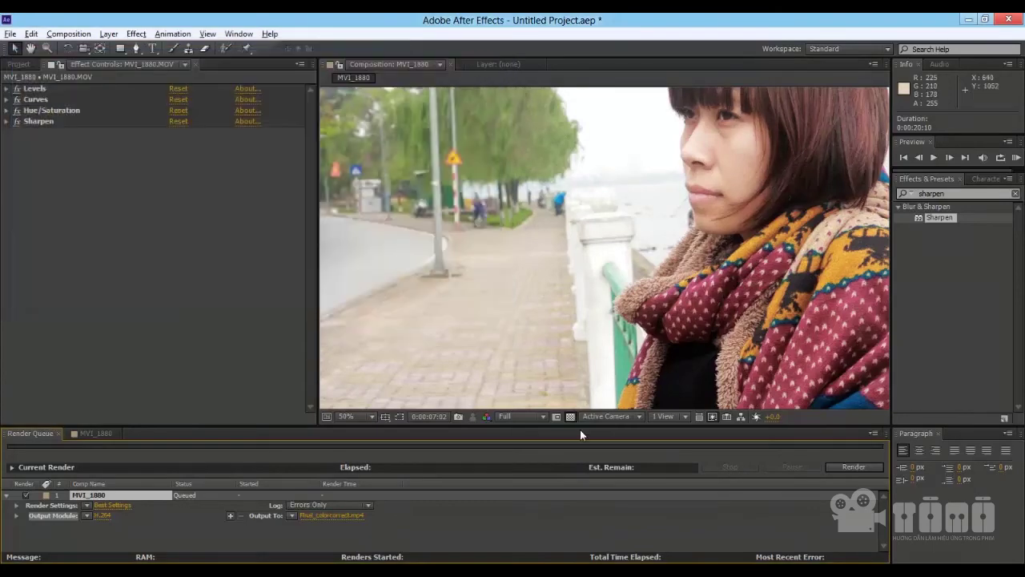
Render the queue to Final_colorcorrect.mp4, then switch to the Bai tap 1 Explorer window
click(839, 466)
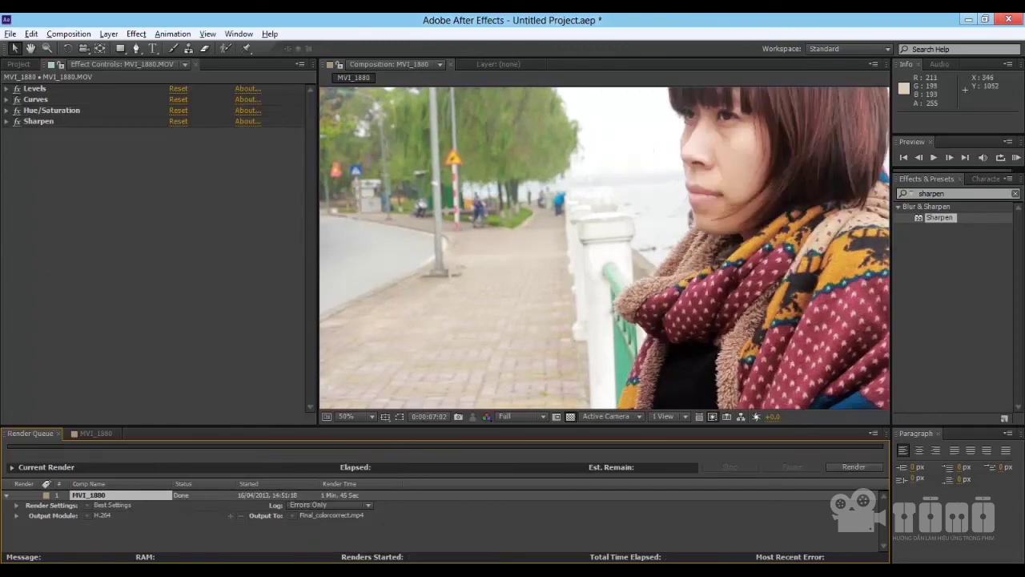
click(224, 513)
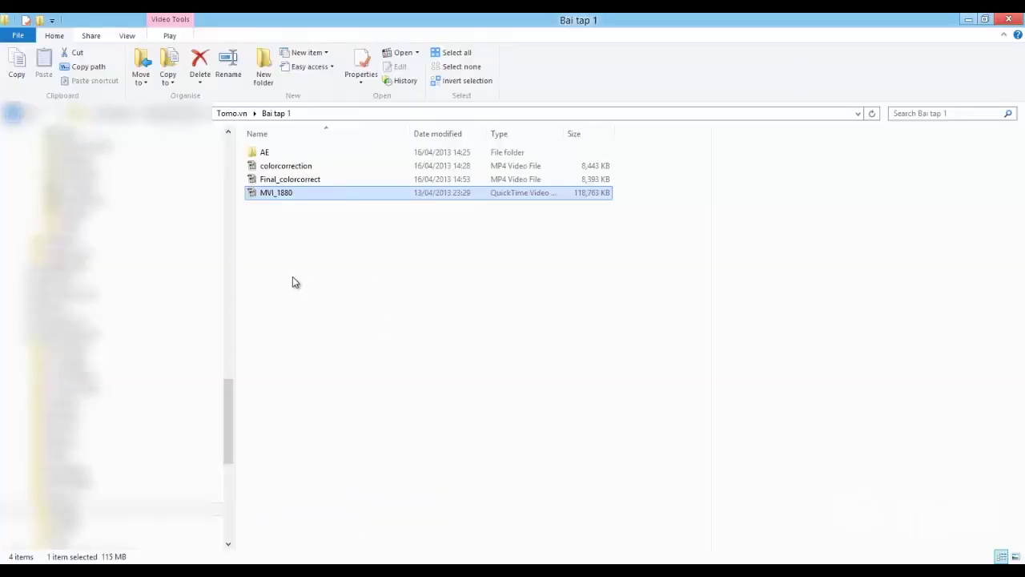
Select the 8.19 MB Final_colorcorrect MP4 in the Bai tap 1 folder
click(266, 183)
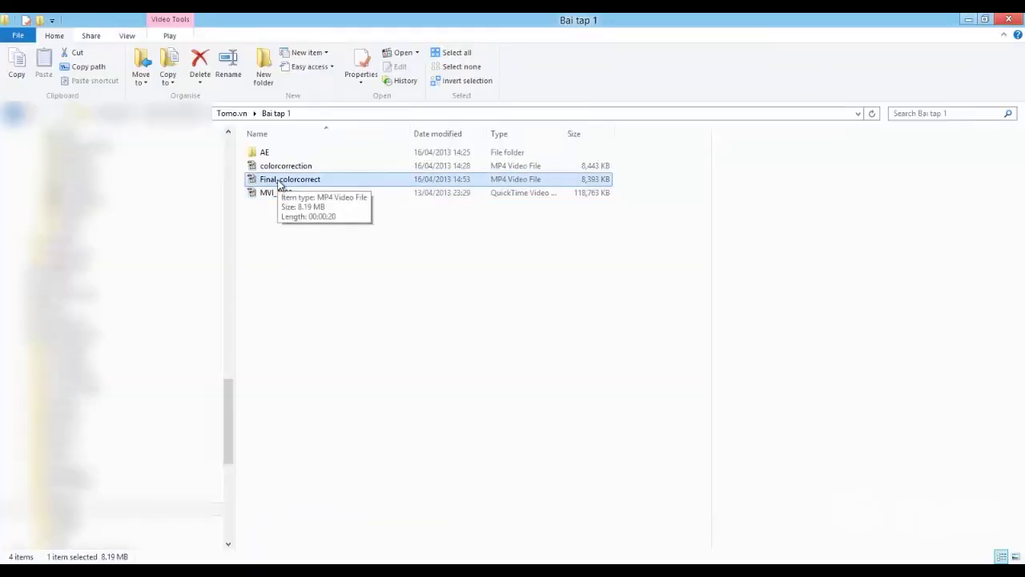
Open Final_colorcorrect.mp4 in Media Player Classic and play it full screen
double_click(503, 181)
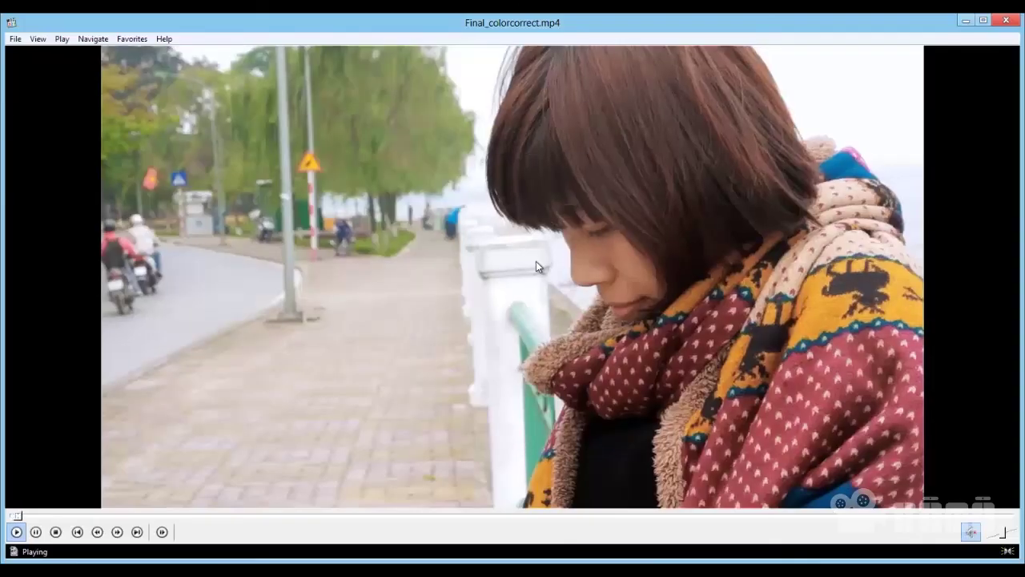
double_click(536, 261)
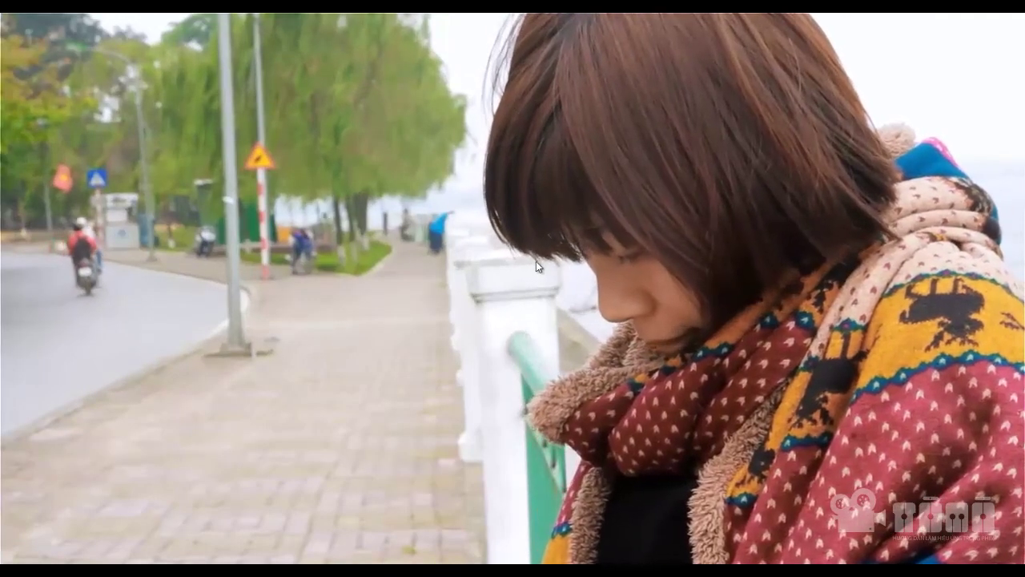